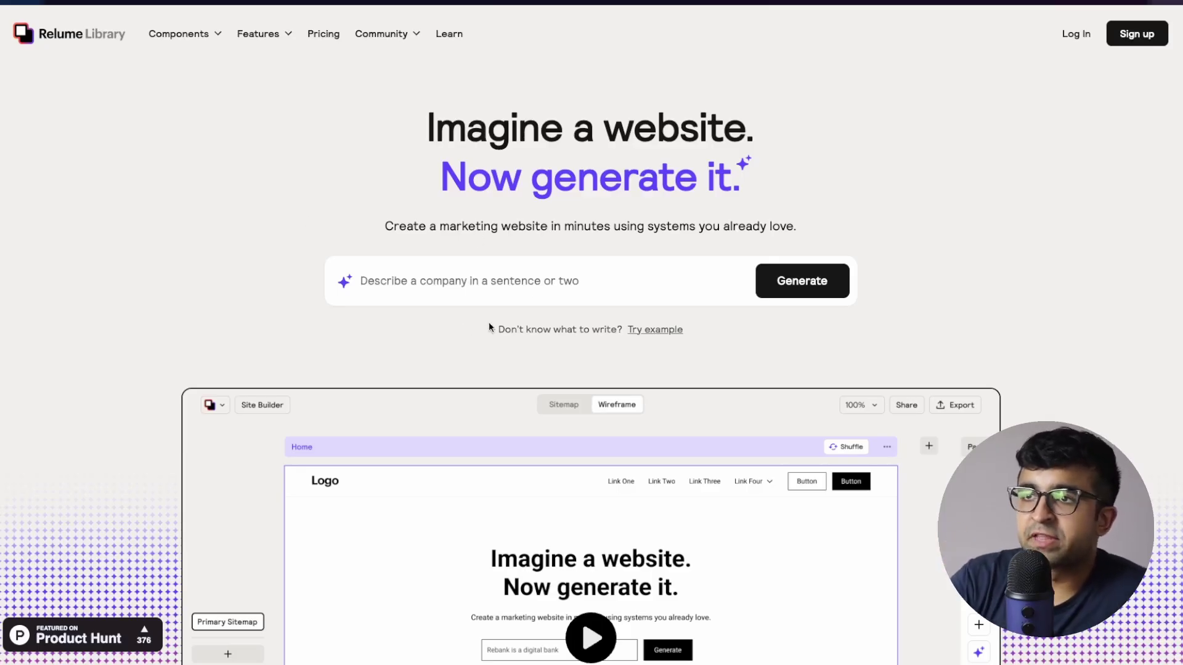
Step: Enter a description of a futuristic sporting goods ecommerce store in the prompt field
{"action": "left_click", "coordinate": [444, 292]}
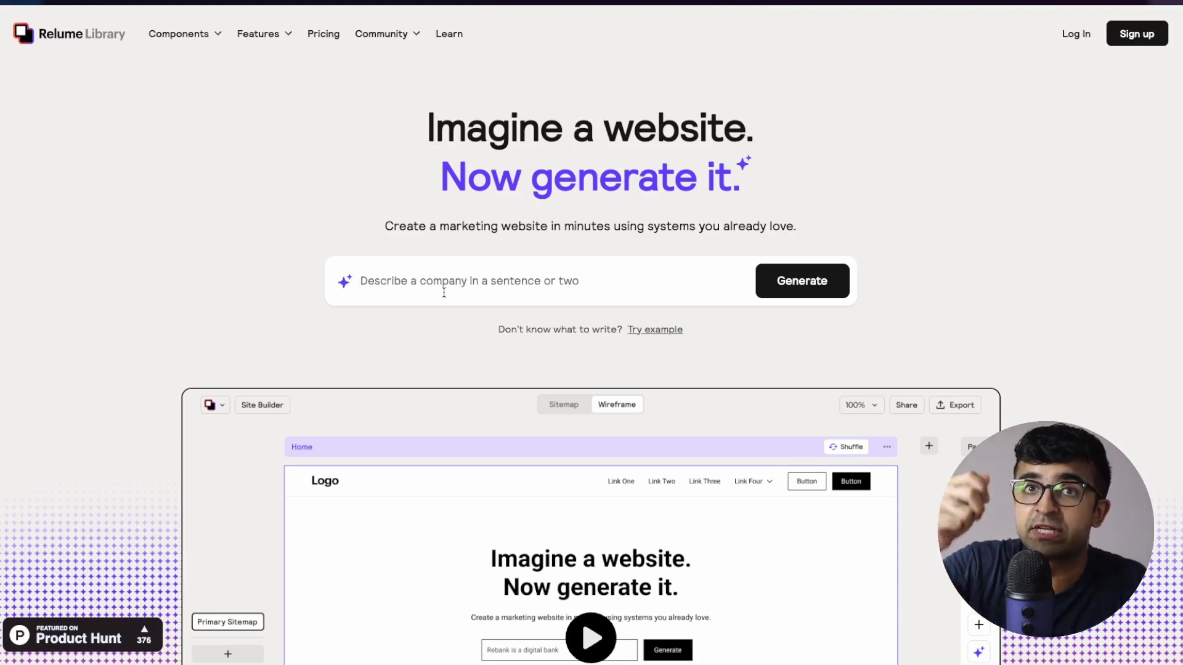
{"action": "type", "text": "A website that sells sporting goods as an ecommerce platform"}
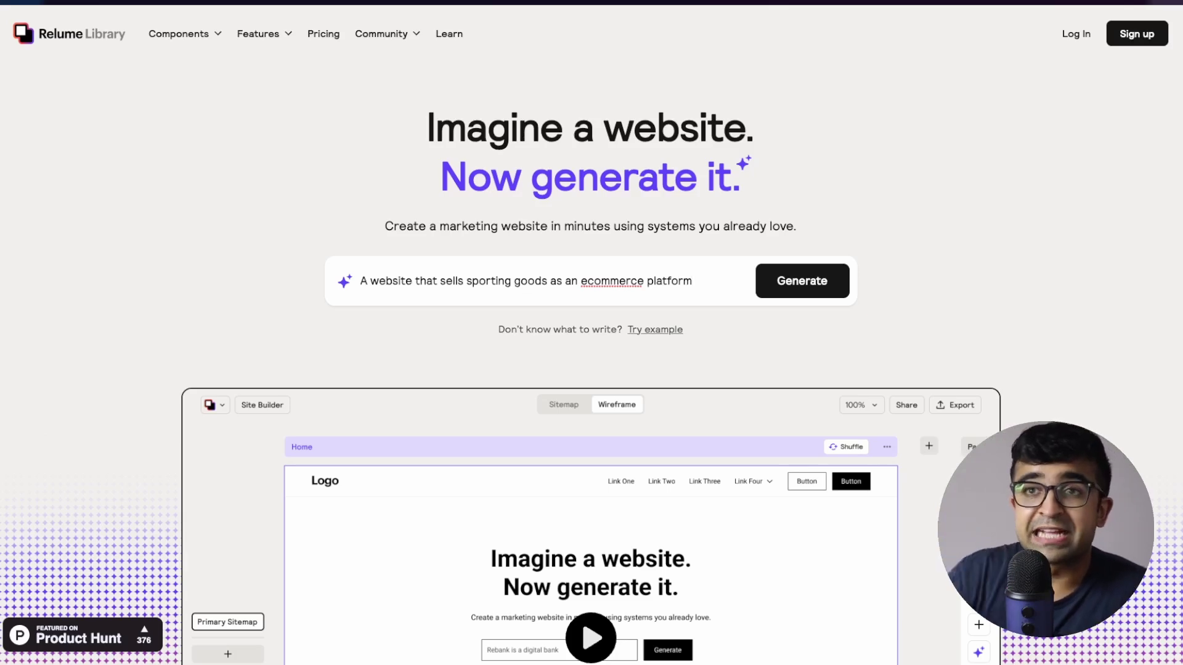
{"action": "type", "text": " which is f"}
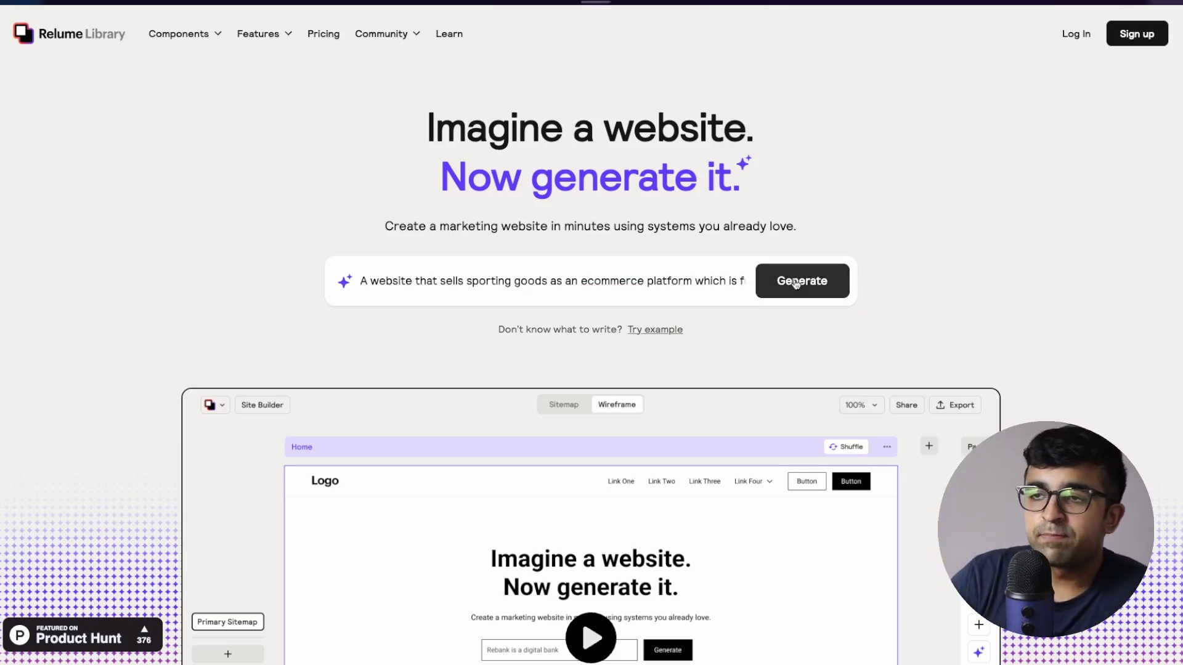
Step: Generate a sitemap from the store description with Number of pages set to 4
{"action": "left_click", "coordinate": [796, 283]}
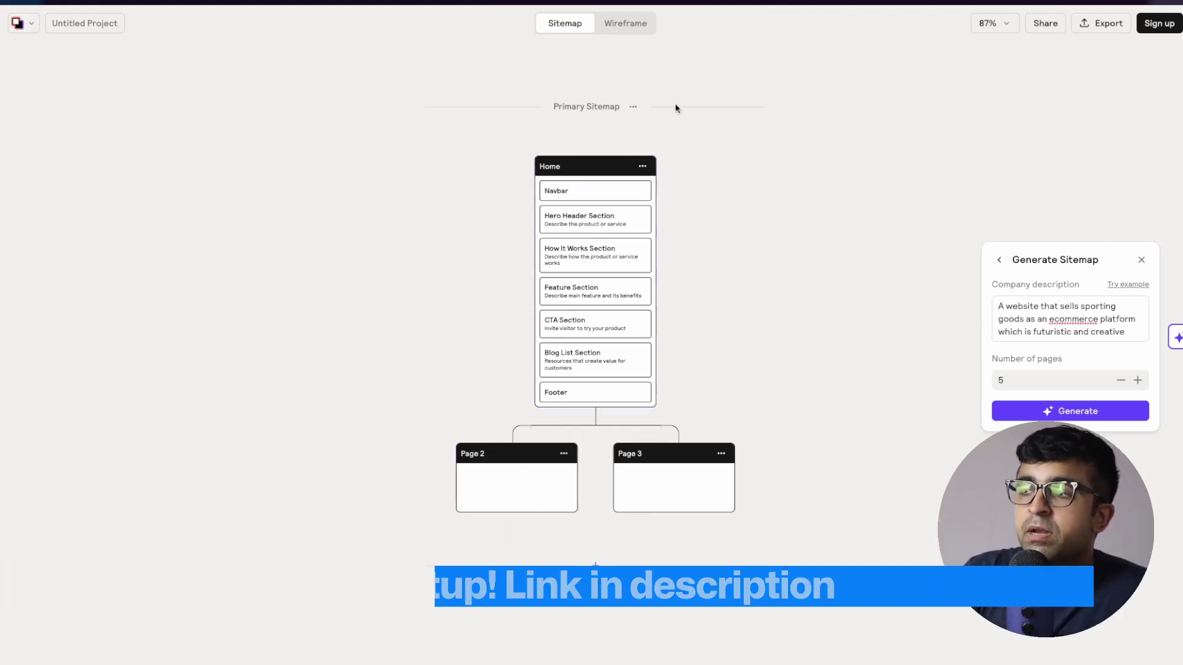
{"action": "left_click", "coordinate": [1121, 381]}
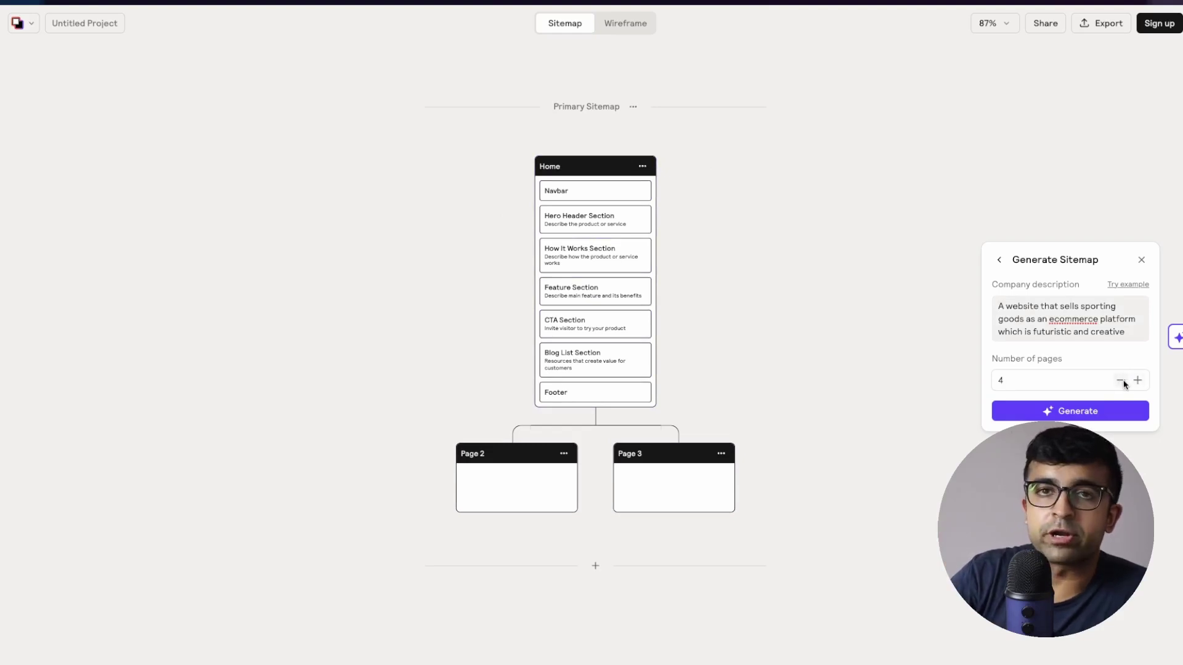
{"action": "left_click", "coordinate": [1102, 411]}
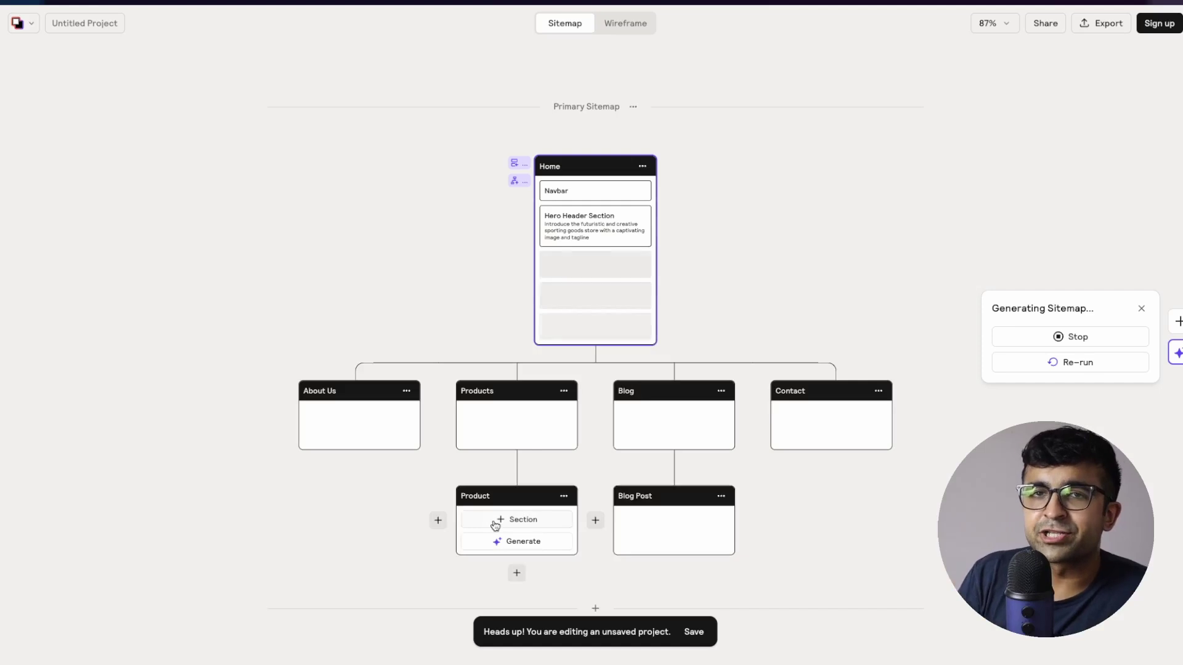
{"action": "scroll", "coordinate": [589, 346], "scroll_direction": "down", "scroll_amount": 3}
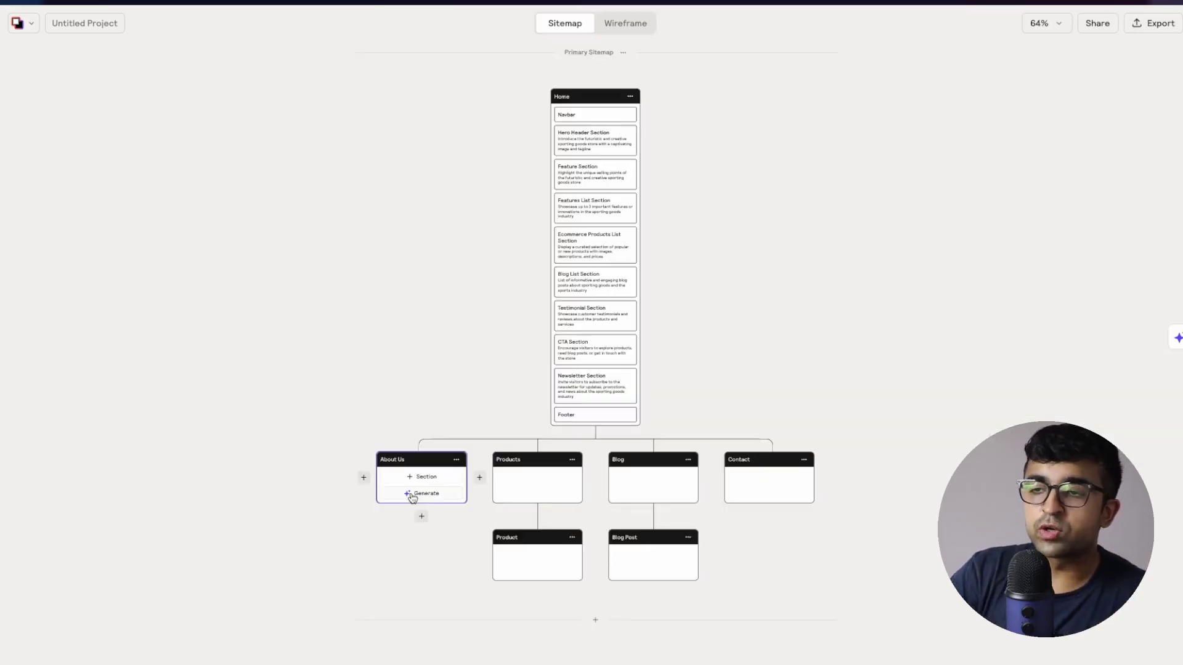
{"action": "scroll", "coordinate": [412, 498], "scroll_direction": "up", "scroll_amount": 5}
Step: Generate AI sections on the About Us, Products and Blog page cards
{"action": "left_click", "coordinate": [435, 494]}
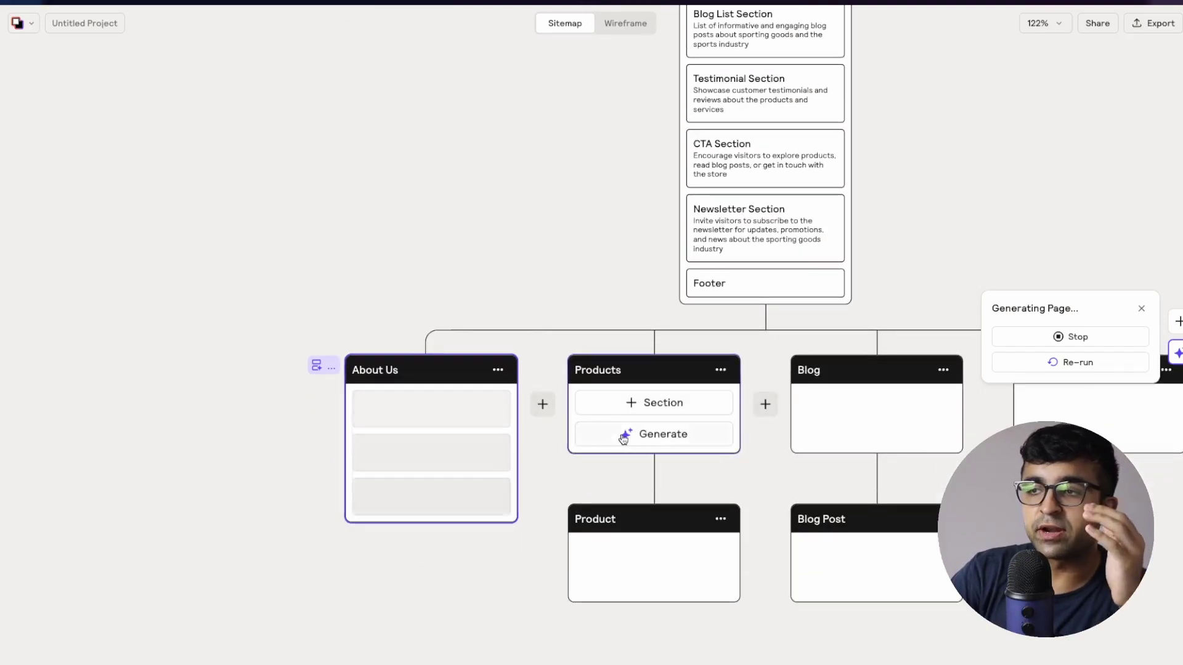
{"action": "left_click", "coordinate": [628, 432]}
{"action": "left_click", "coordinate": [856, 435]}
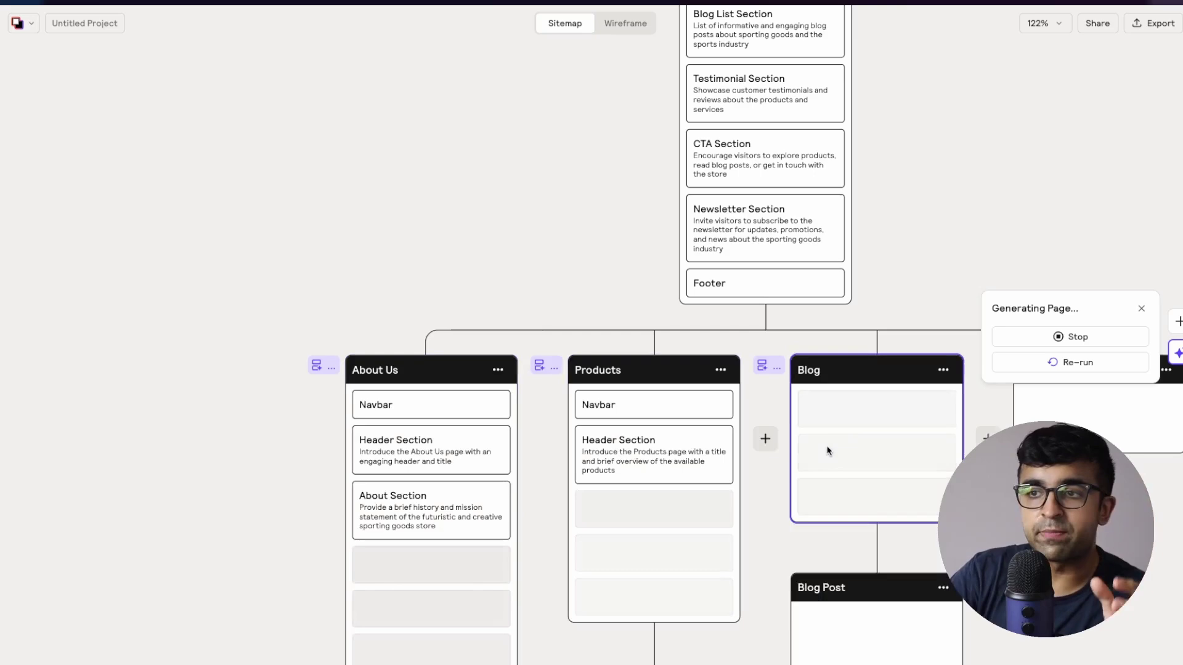
{"action": "scroll", "coordinate": [412, 239], "scroll_direction": "down", "scroll_amount": 3}
{"action": "scroll", "coordinate": [412, 239], "scroll_direction": "down", "scroll_amount": 5}
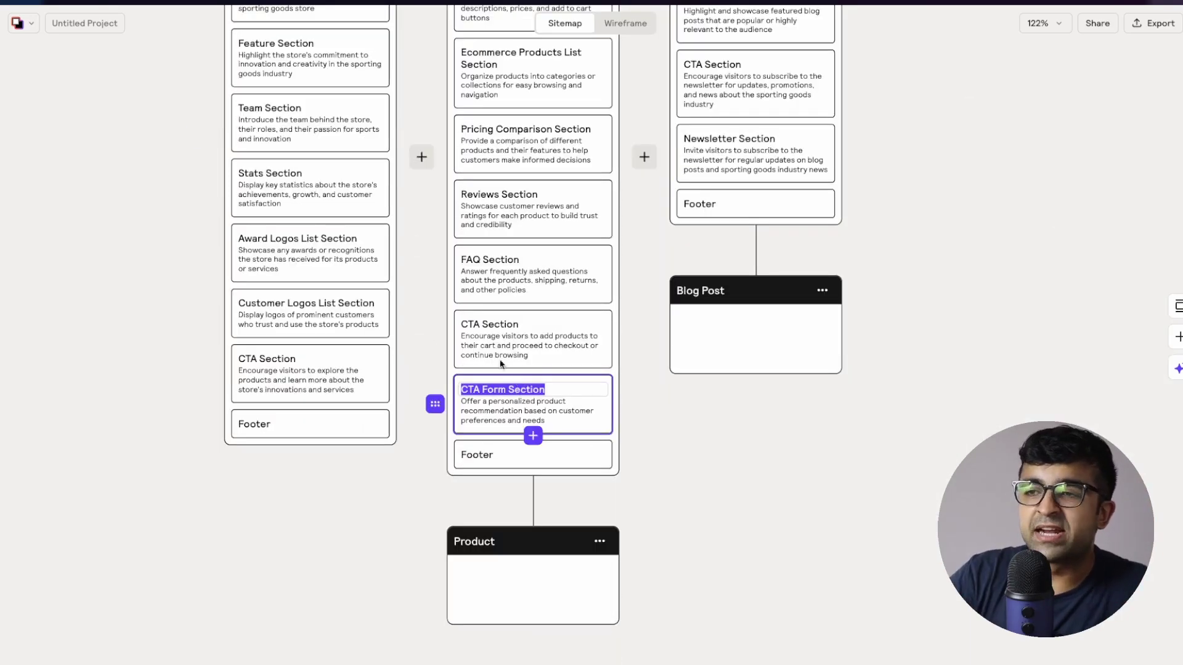
Step: Set the Products page FAQ Section's color to Orange
{"action": "left_click", "coordinate": [491, 326]}
{"action": "left_click", "coordinate": [486, 273]}
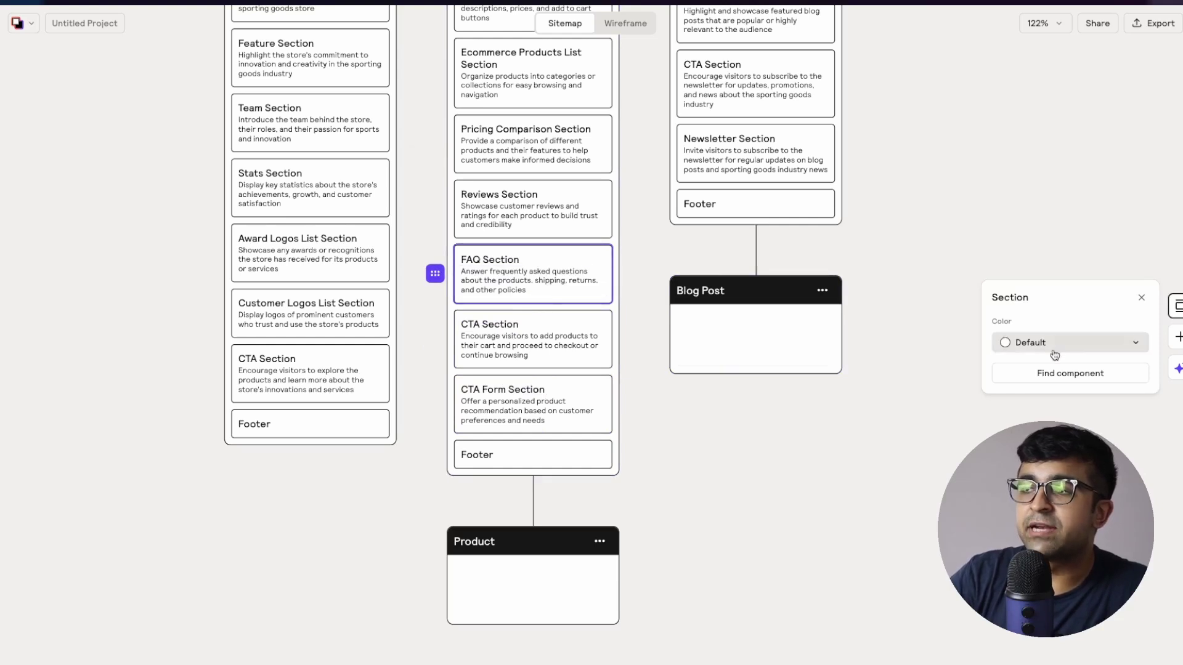
{"action": "left_click", "coordinate": [1024, 343]}
{"action": "left_click", "coordinate": [1025, 431]}
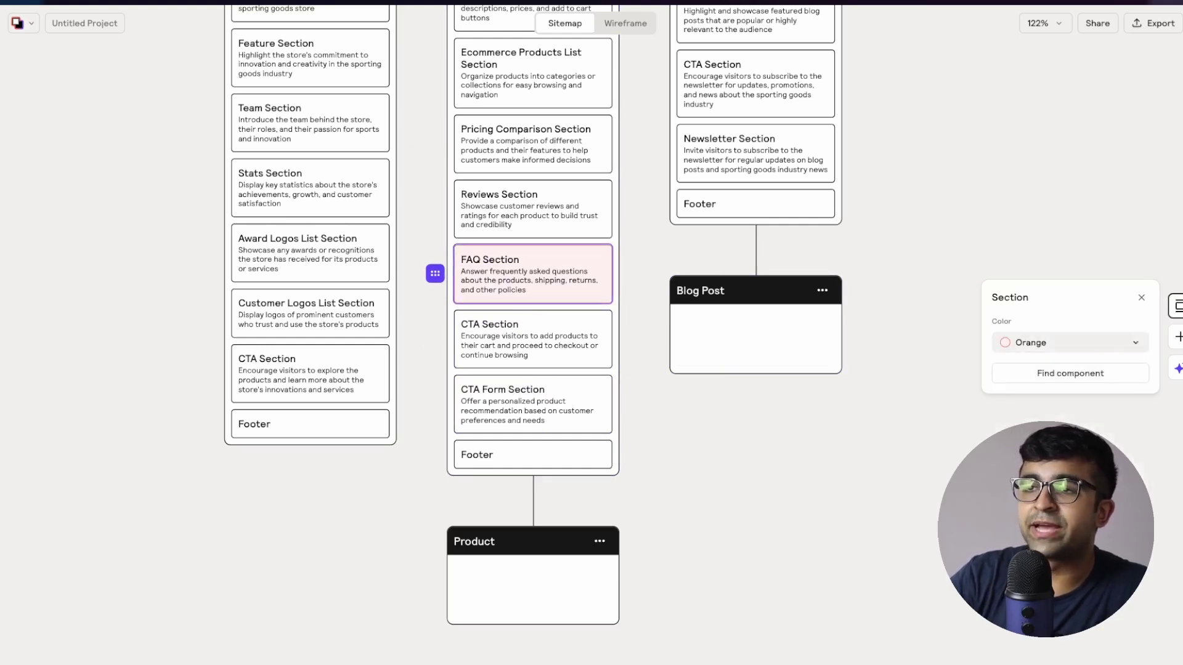
{"action": "left_click", "coordinate": [843, 493]}
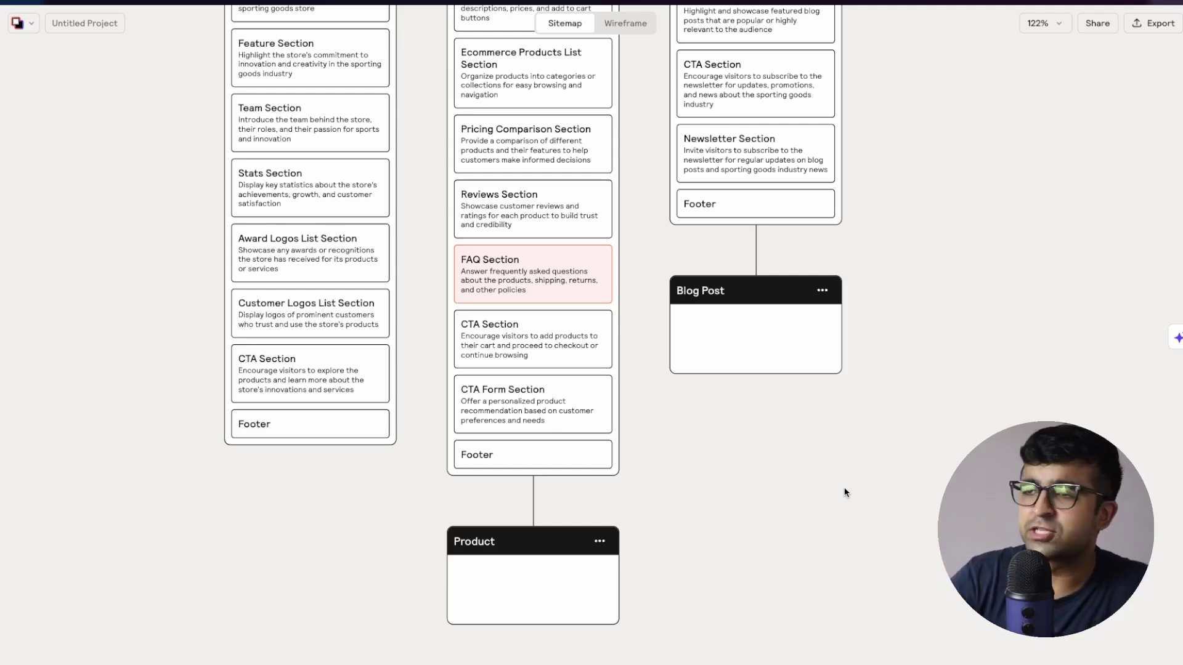
{"action": "scroll", "coordinate": [843, 493], "scroll_direction": "up", "scroll_amount": 5}
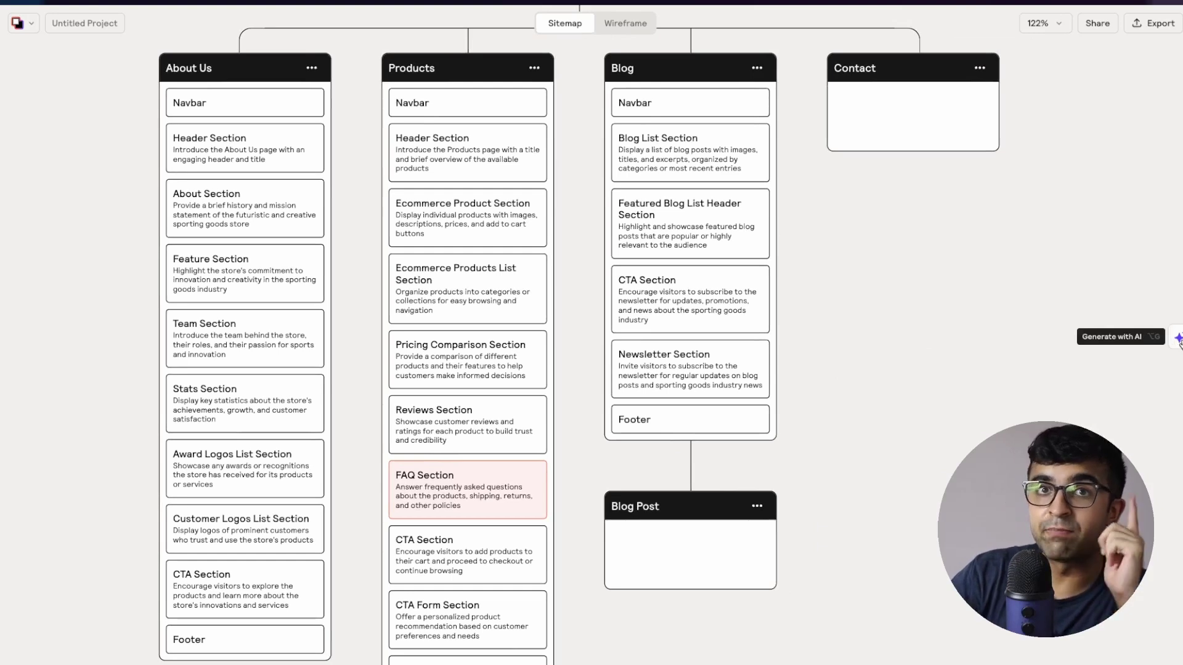
Step: Add a page after Blog, rename it Newsletter, and generate its sections
{"action": "left_click", "coordinate": [1178, 338]}
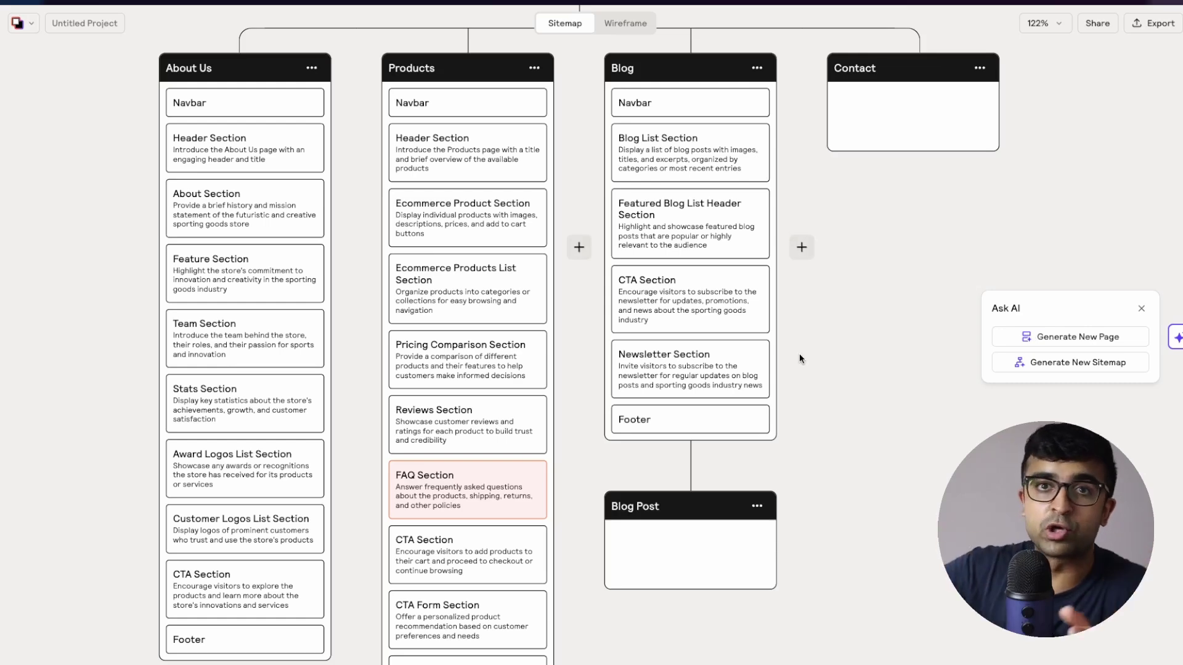
{"action": "left_click", "coordinate": [801, 246]}
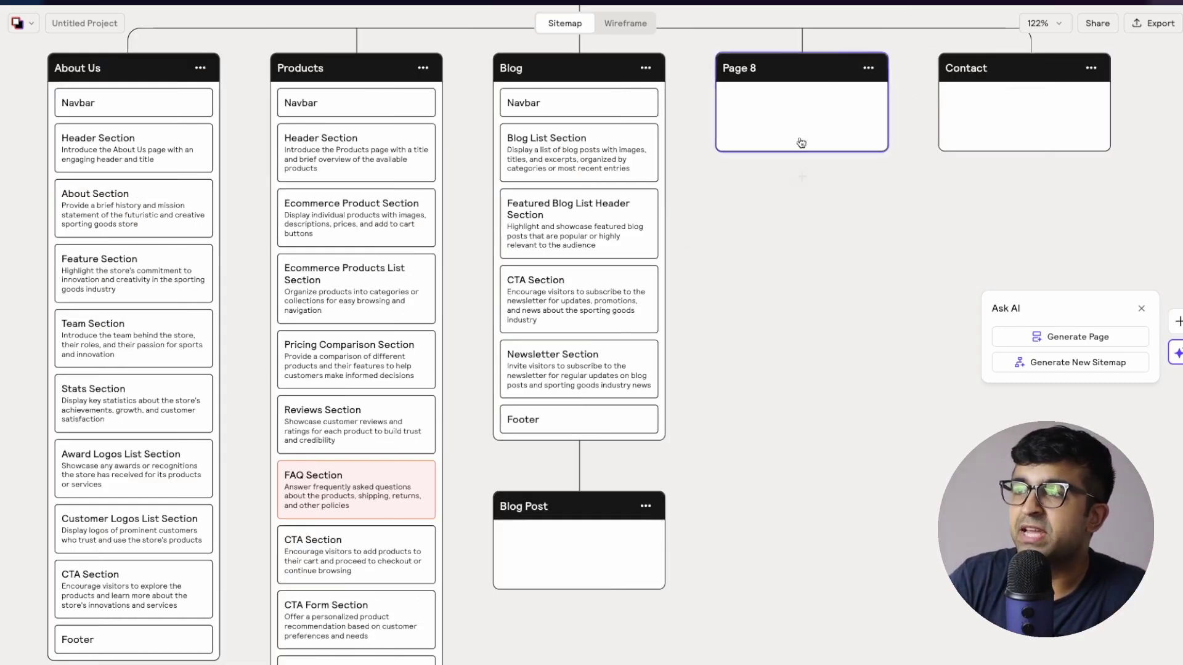
{"action": "double_click", "coordinate": [752, 68]}
{"action": "type", "text": "Newsletter"}
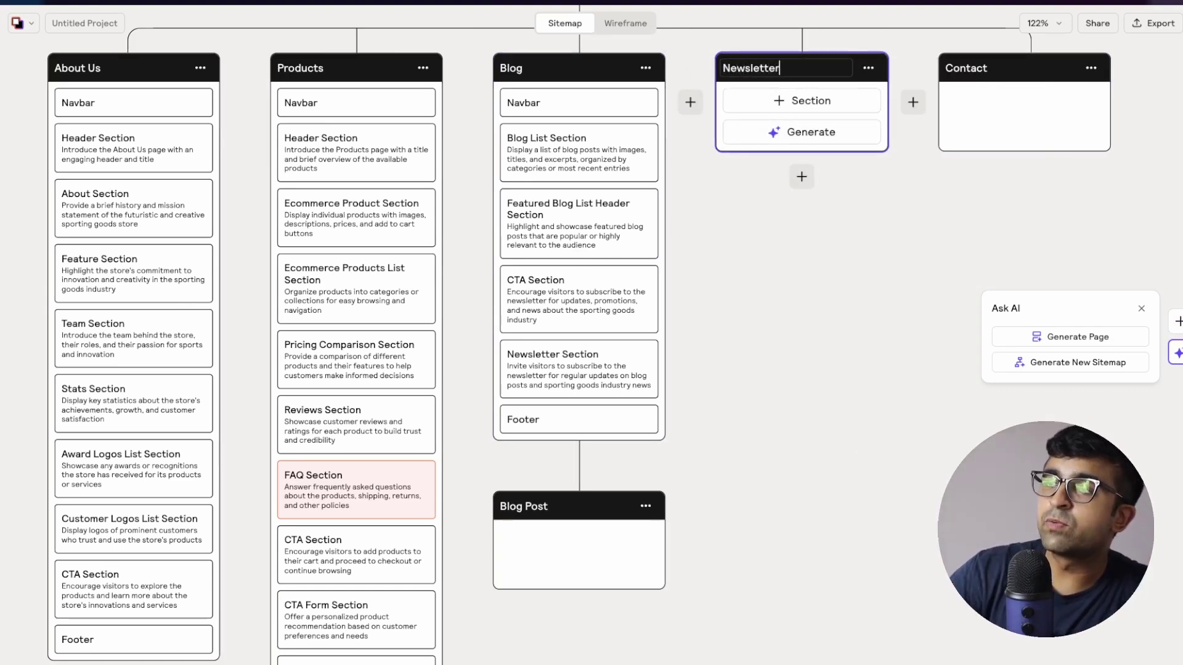
{"action": "left_click", "coordinate": [799, 129]}
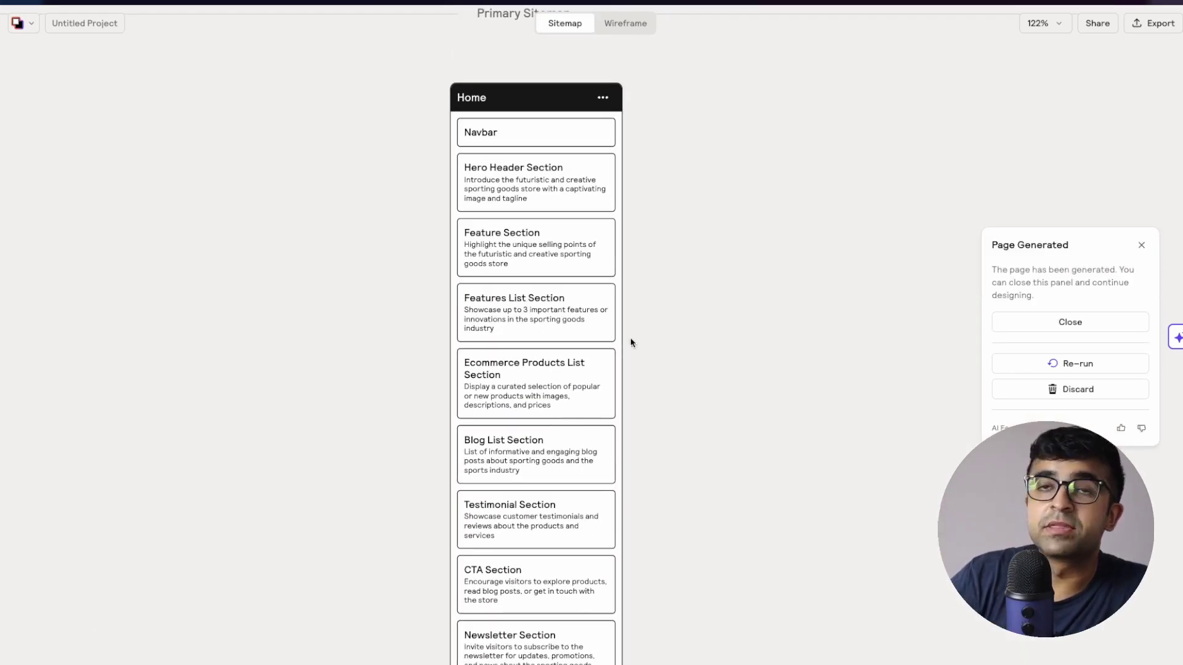
Step: Switch to the wireframe view to inspect the Home page features and Popular products
{"action": "left_click", "coordinate": [627, 24]}
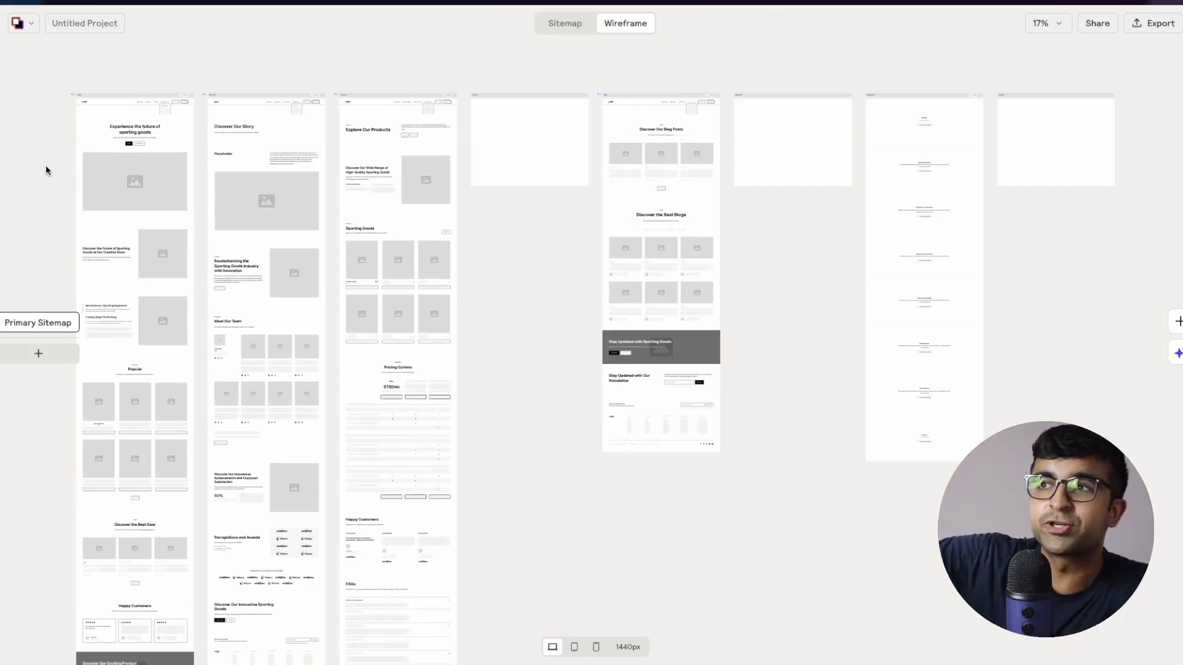
{"action": "scroll", "coordinate": [372, 323], "scroll_direction": "up", "scroll_amount": 5}
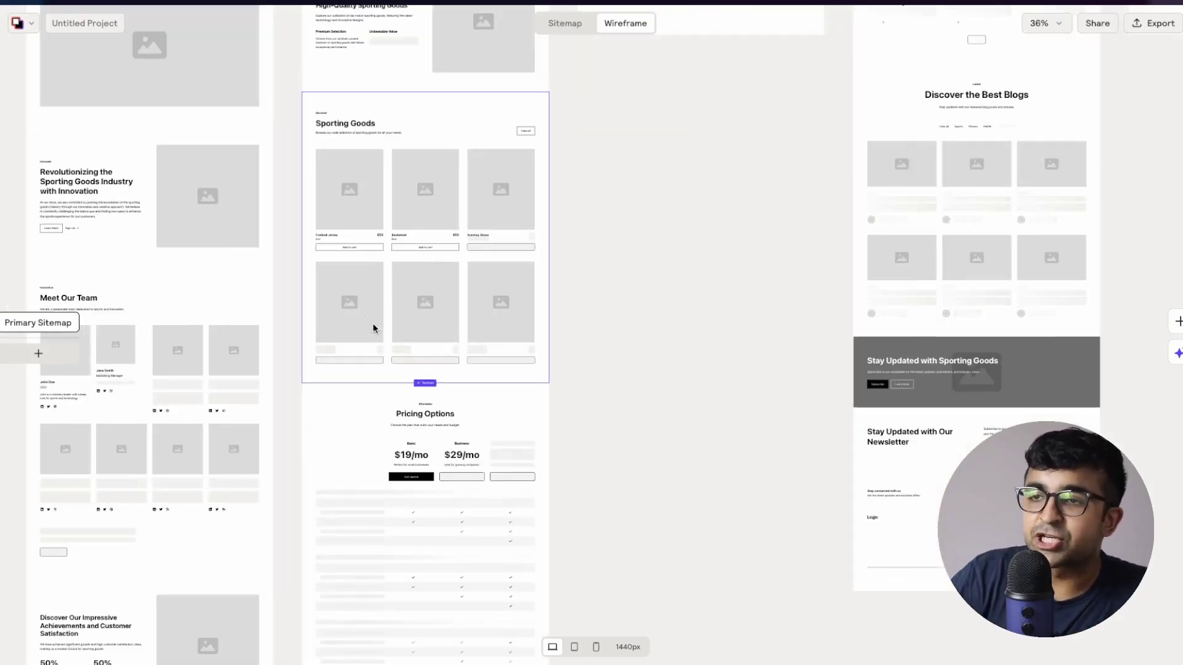
{"action": "scroll", "coordinate": [372, 326], "scroll_direction": "up", "scroll_amount": 3}
{"action": "scroll", "coordinate": [277, 278], "scroll_direction": "left", "scroll_amount": 5}
{"action": "scroll", "coordinate": [193, 306], "scroll_direction": "left", "scroll_amount": 3}
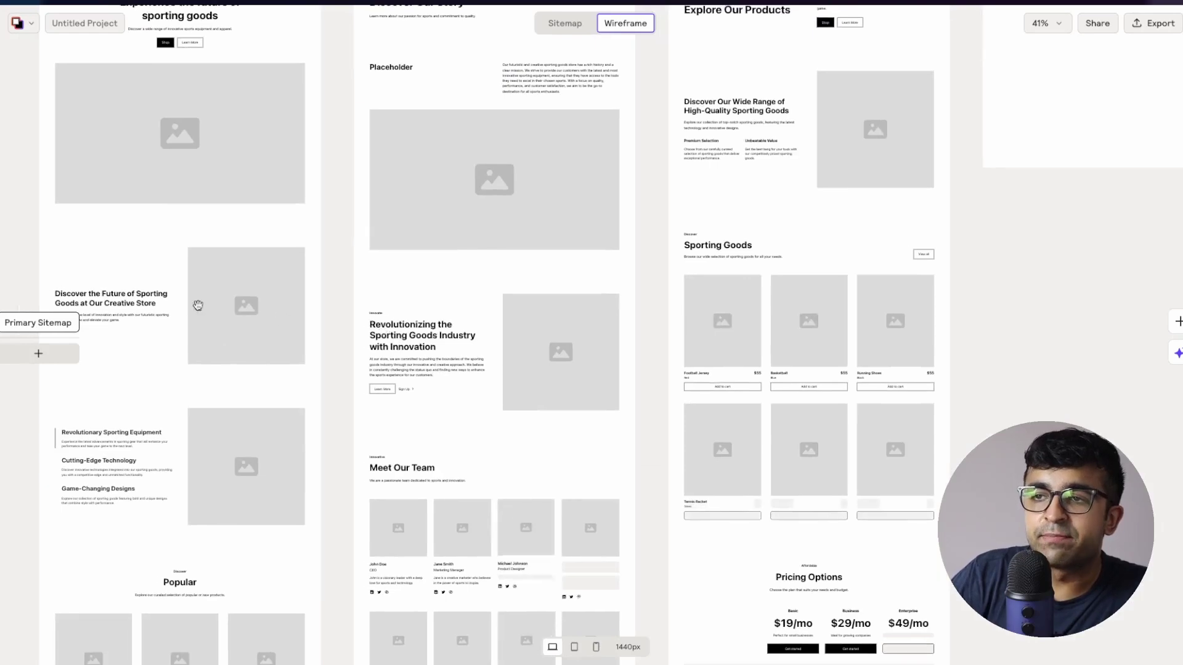
{"action": "scroll", "coordinate": [260, 366], "scroll_direction": "up", "scroll_amount": 2}
{"action": "scroll", "coordinate": [385, 431], "scroll_direction": "down", "scroll_amount": 5}
{"action": "scroll", "coordinate": [390, 188], "scroll_direction": "up", "scroll_amount": 3}
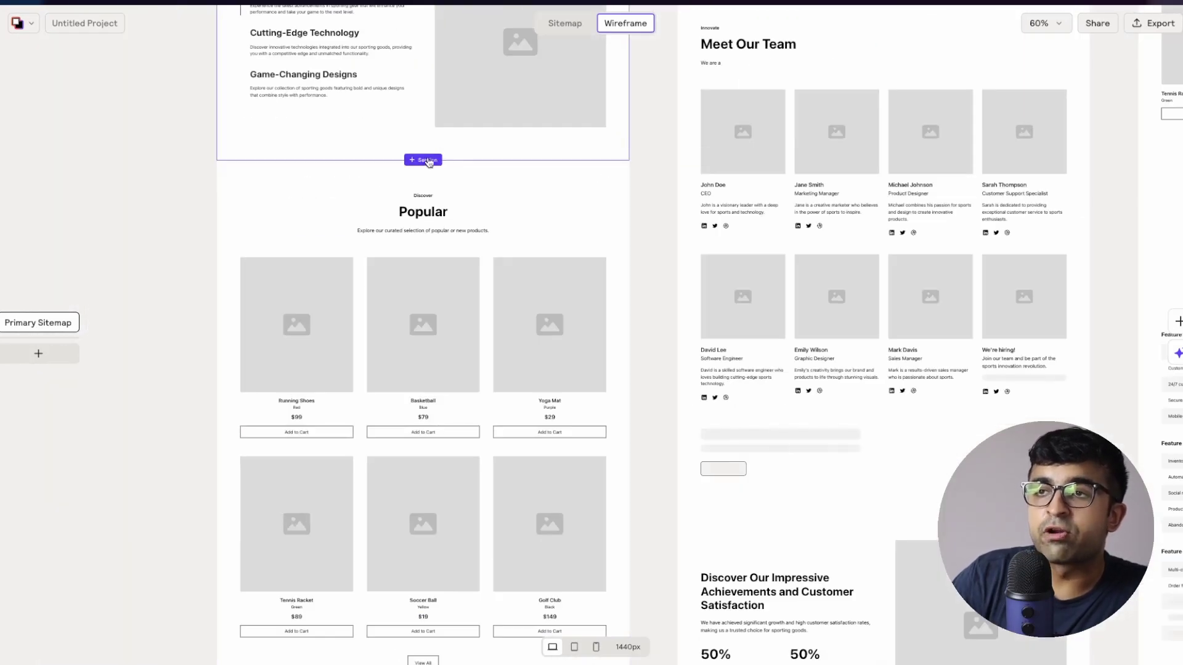
{"action": "scroll", "coordinate": [425, 162], "scroll_direction": "up", "scroll_amount": 5}
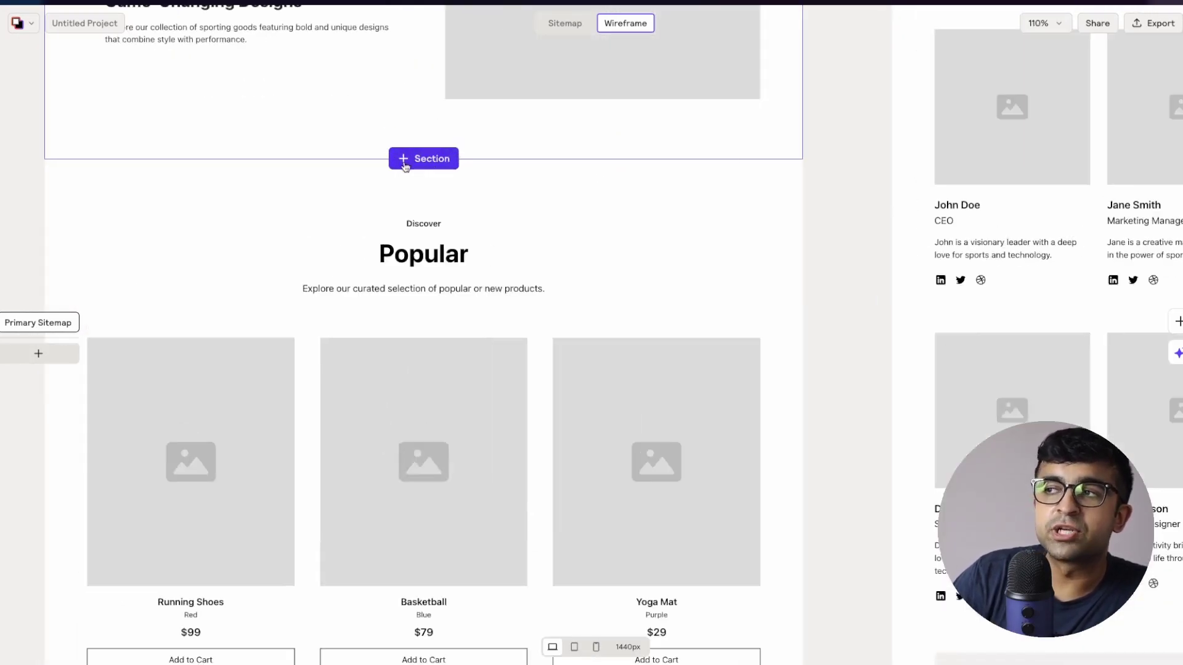
{"action": "left_click", "coordinate": [422, 159]}
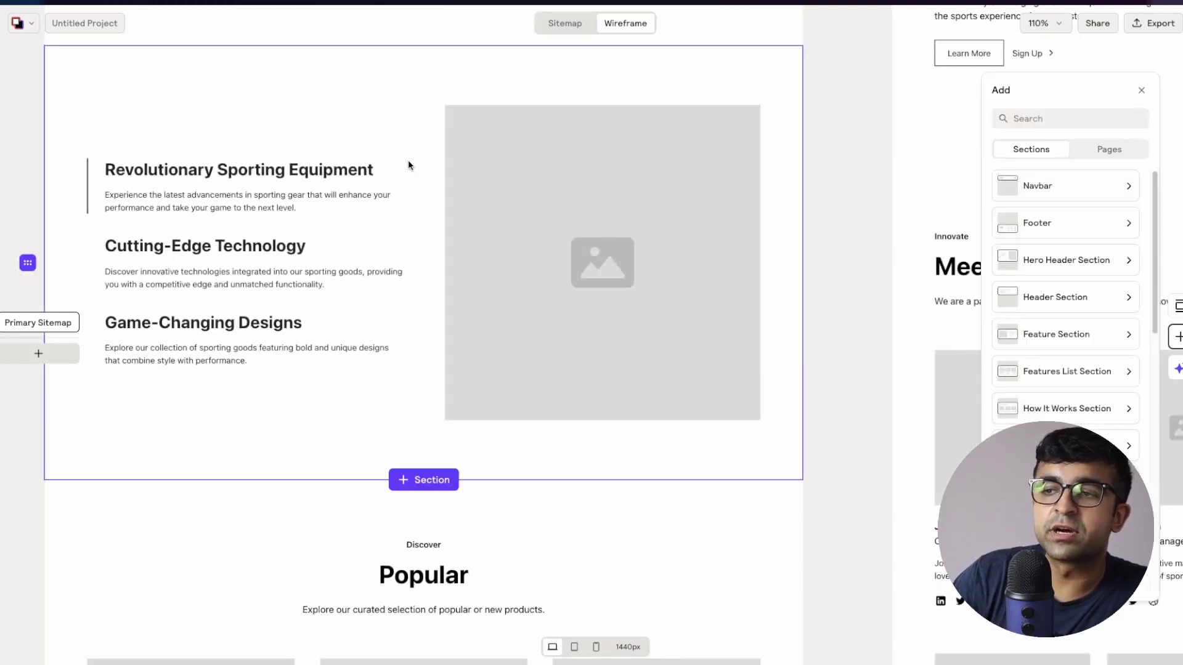
{"action": "scroll", "coordinate": [1076, 204], "scroll_direction": "down", "scroll_amount": 1}
{"action": "scroll", "coordinate": [1071, 242], "scroll_direction": "down", "scroll_amount": 5}
{"action": "scroll", "coordinate": [1071, 243], "scroll_direction": "down", "scroll_amount": 5}
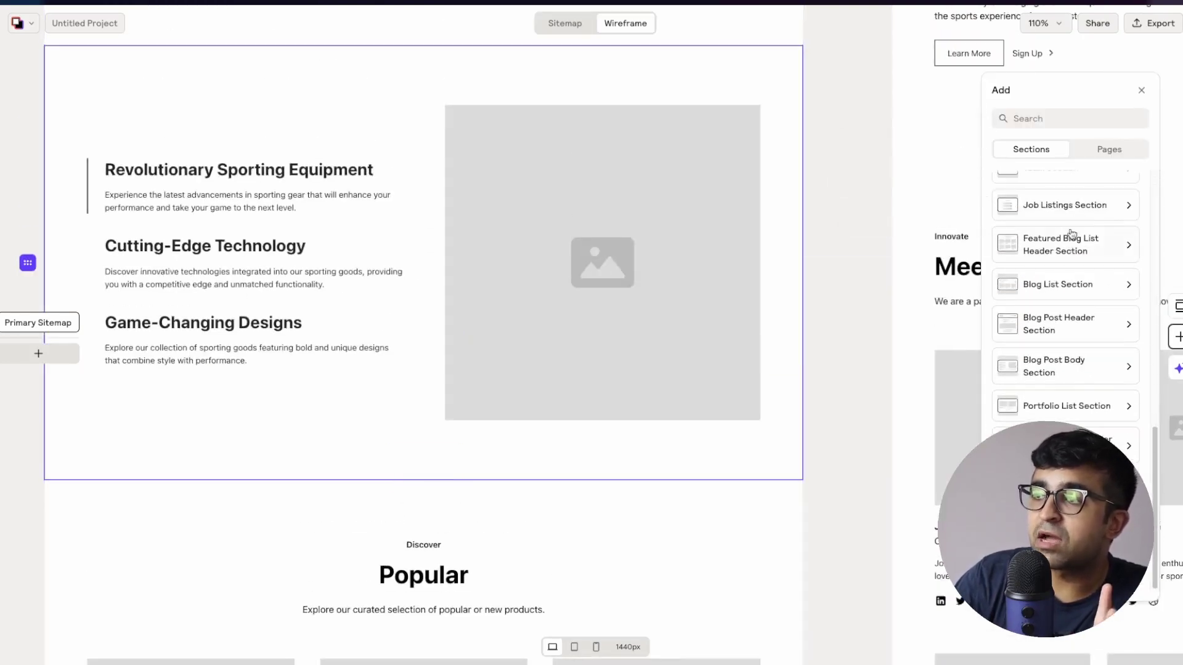
{"action": "scroll", "coordinate": [1061, 408], "scroll_direction": "up", "scroll_amount": 5}
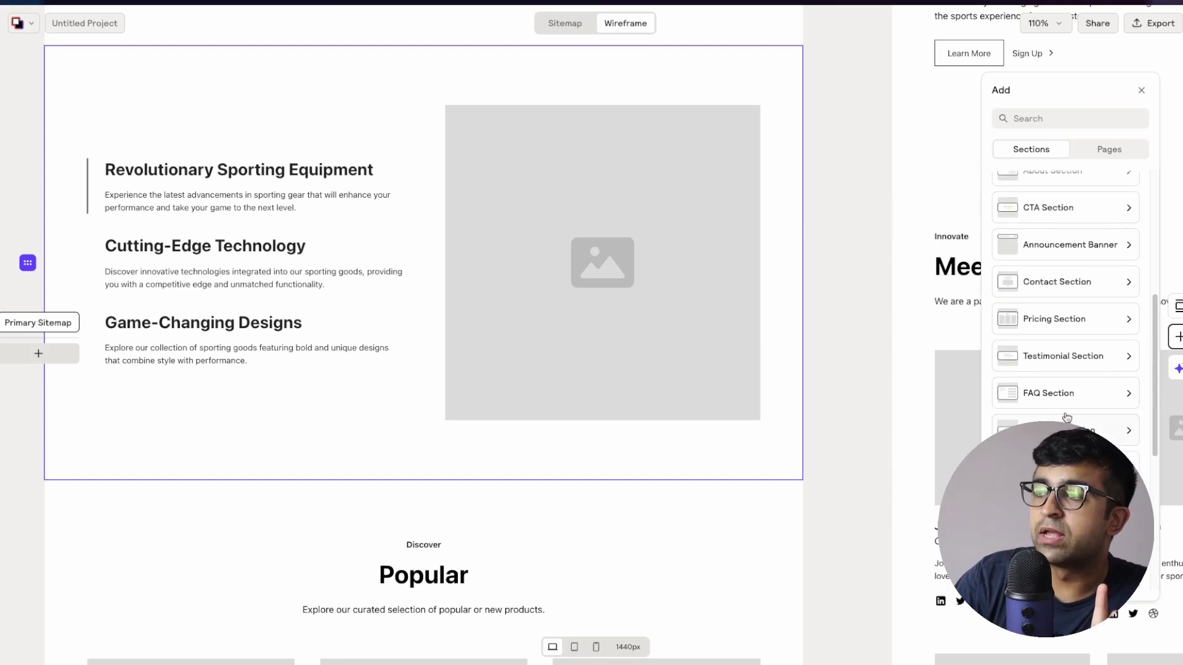
{"action": "scroll", "coordinate": [1062, 408], "scroll_direction": "up", "scroll_amount": 4}
{"action": "scroll", "coordinate": [1065, 409], "scroll_direction": "up", "scroll_amount": 1}
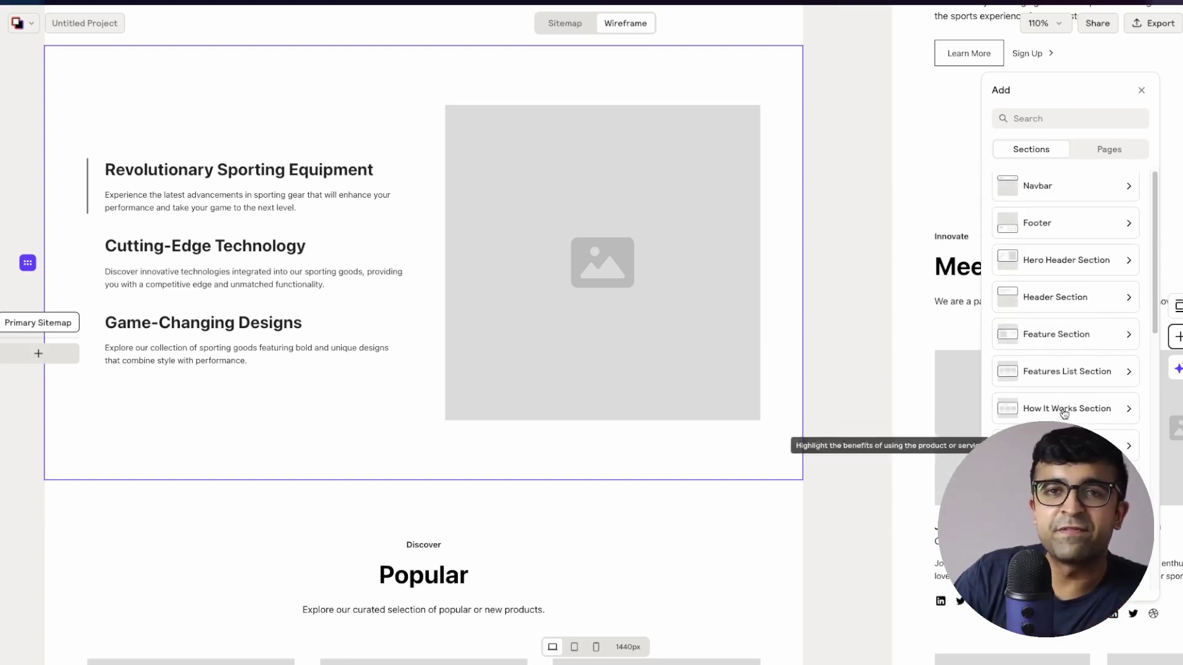
{"action": "left_click", "coordinate": [1109, 148]}
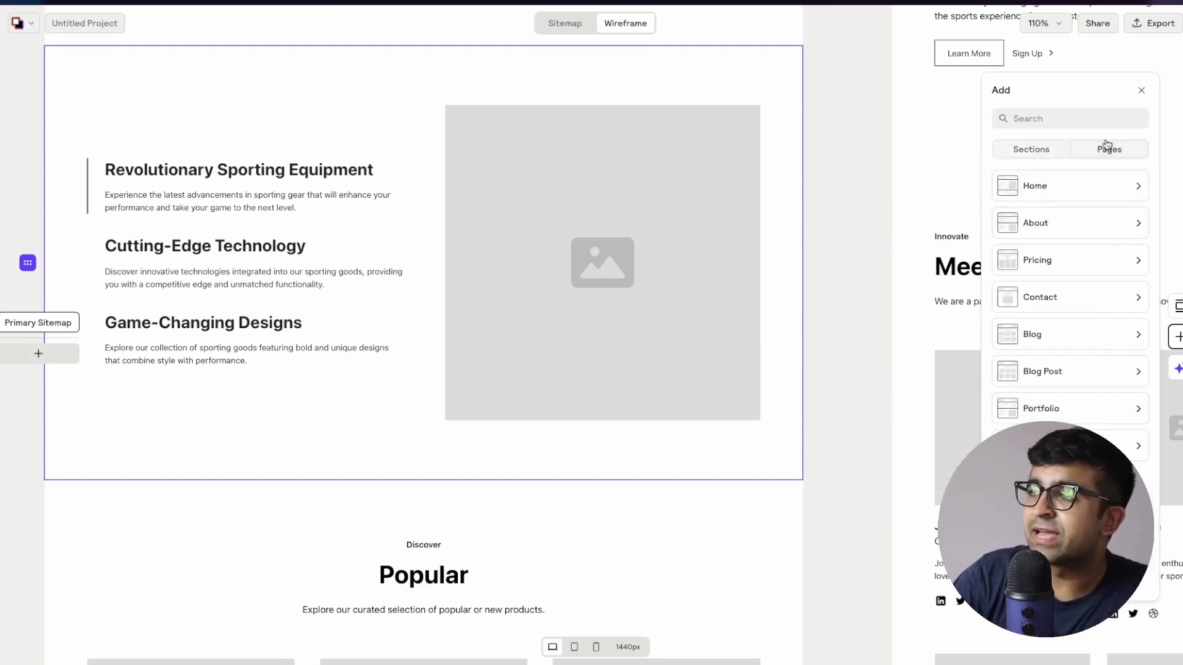
{"action": "left_click", "coordinate": [1047, 150]}
{"action": "key", "text": "Escape"}
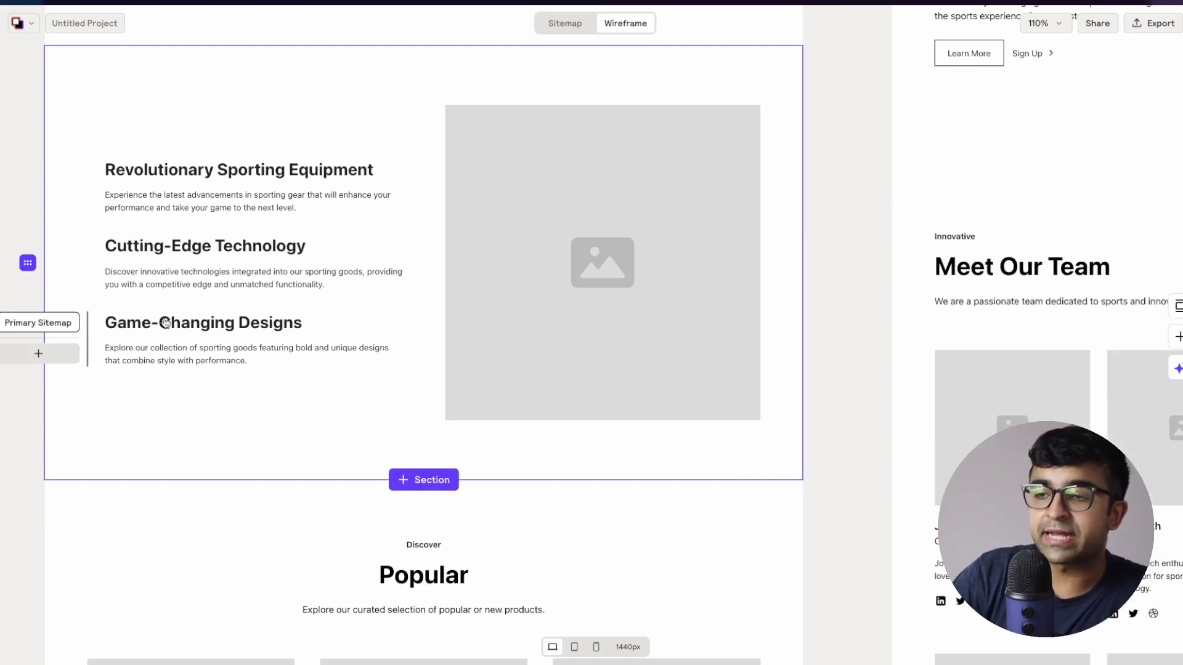
Step: Choose Generate Copy from Ask AI for the Meet Our Team section
{"action": "left_click", "coordinate": [1179, 369]}
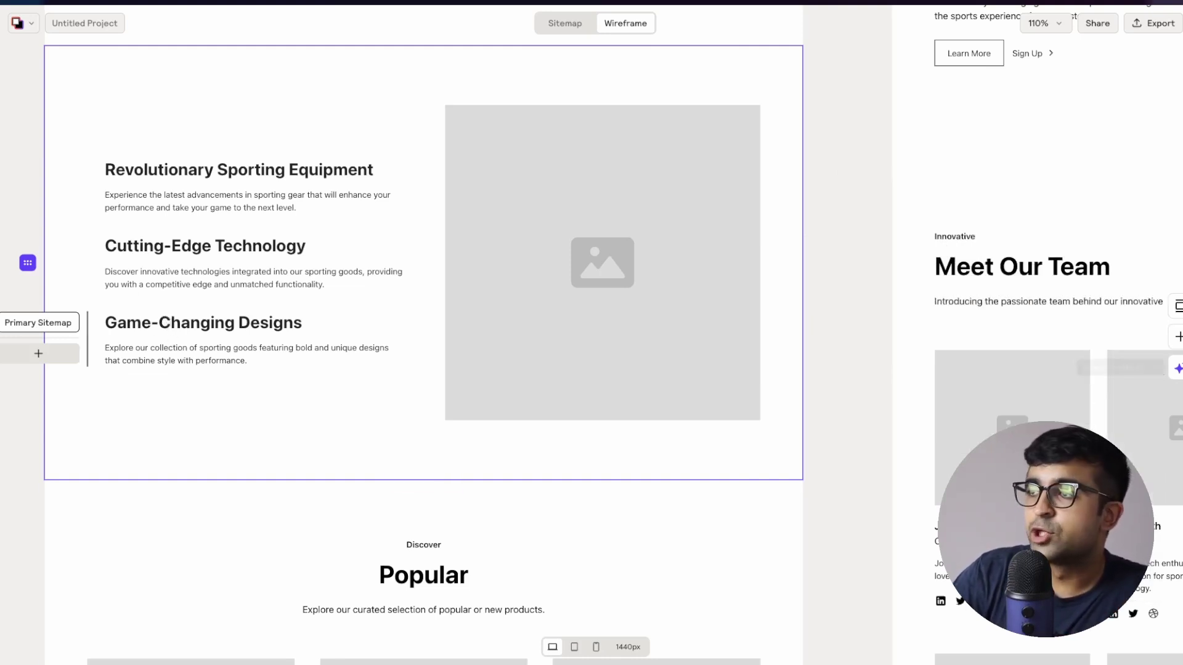
{"action": "left_click", "coordinate": [1178, 368]}
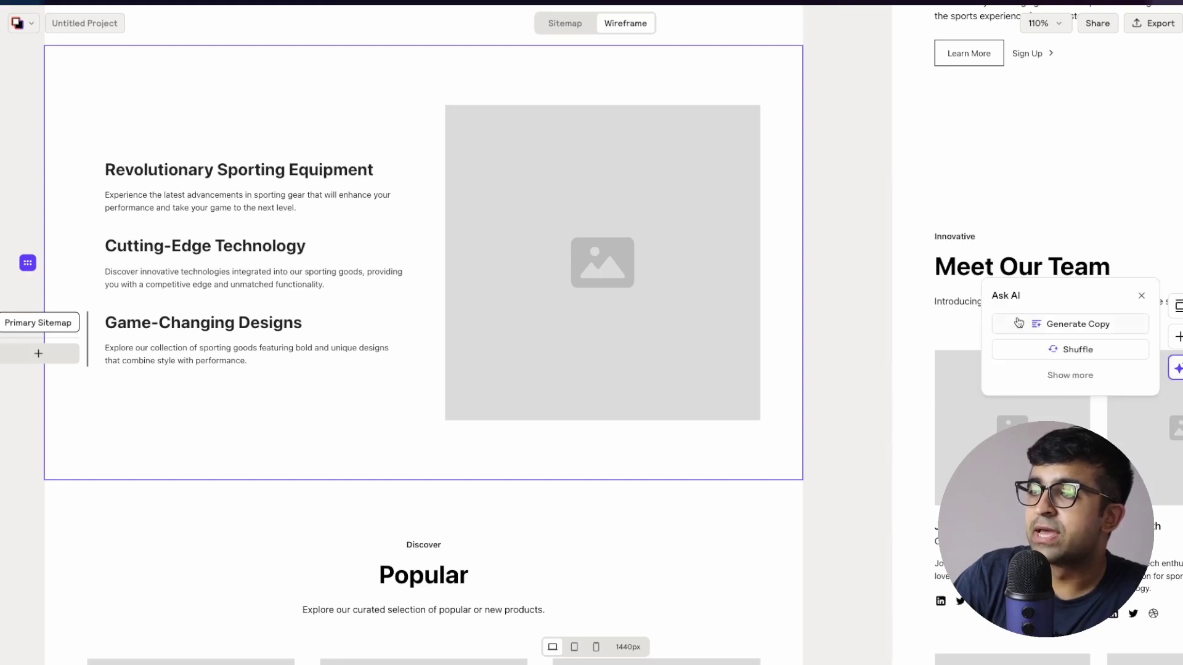
{"action": "left_click", "coordinate": [1059, 332]}
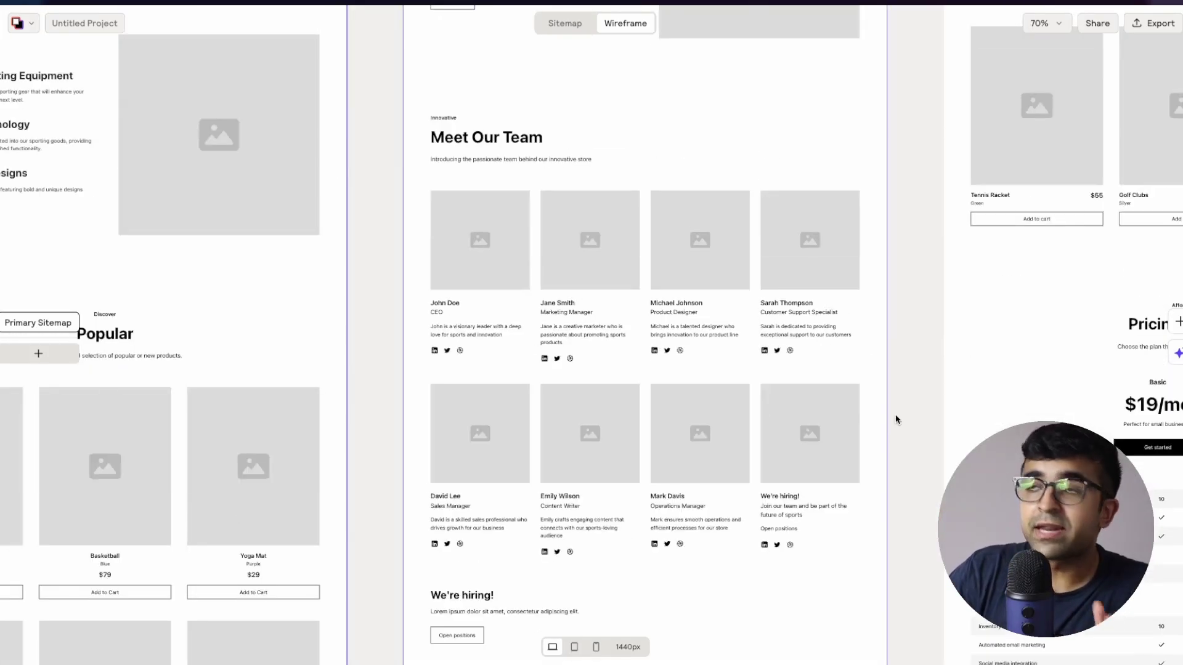
{"action": "scroll", "coordinate": [895, 414], "scroll_direction": "up", "scroll_amount": 5}
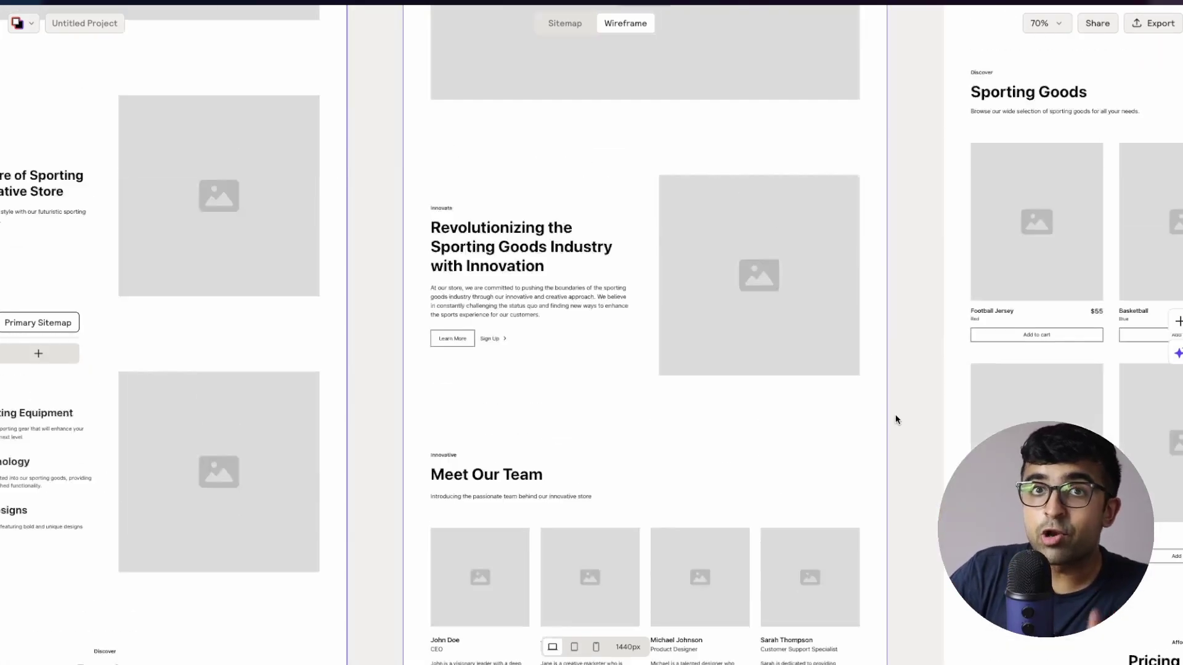
{"action": "scroll", "coordinate": [895, 414], "scroll_direction": "up", "scroll_amount": 5}
{"action": "scroll", "coordinate": [896, 414], "scroll_direction": "up", "scroll_amount": 5}
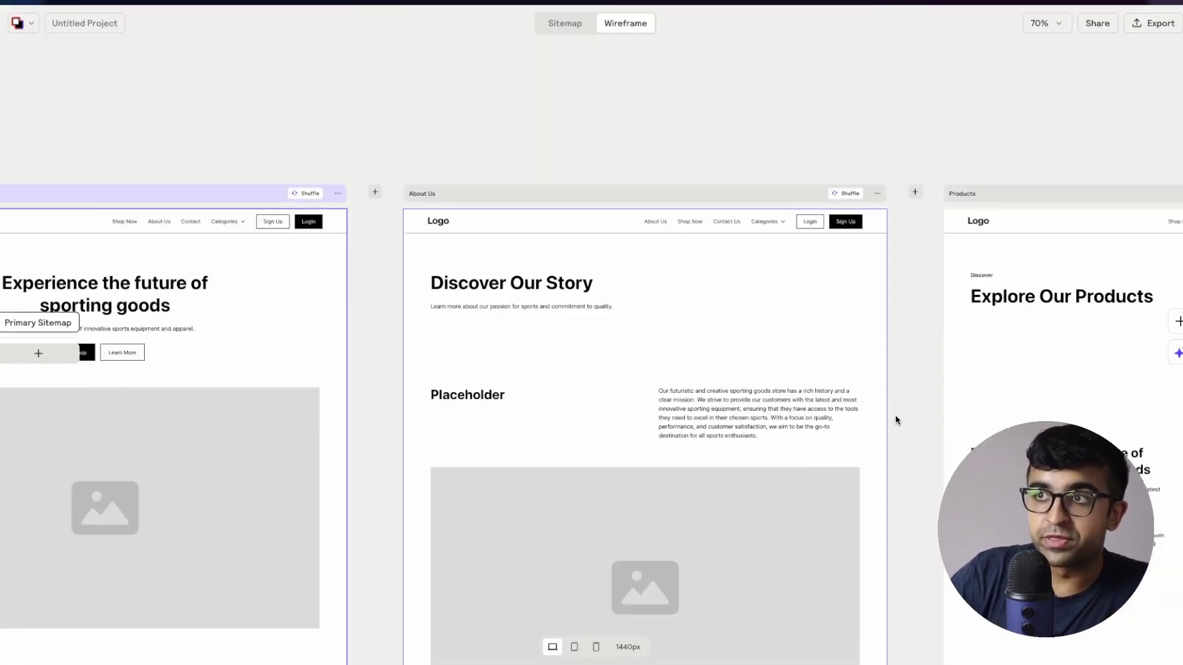
Step: Try the Export to Figma and Export to Webflow options
{"action": "left_click", "coordinate": [1161, 24]}
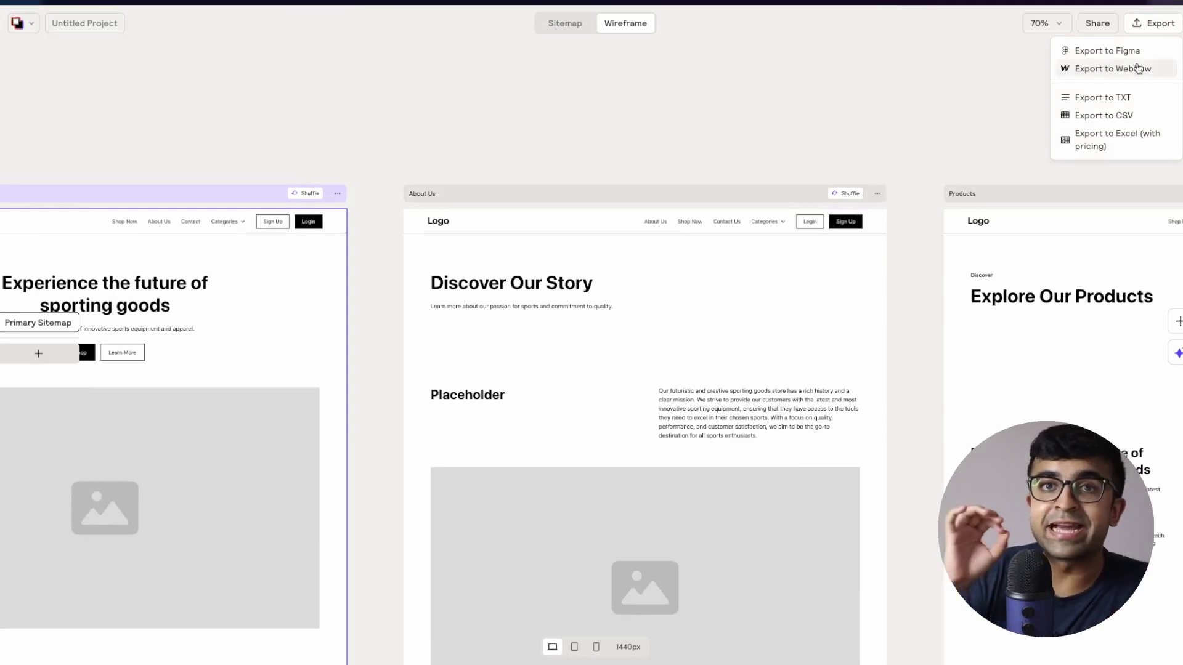
{"action": "left_click", "coordinate": [1101, 51]}
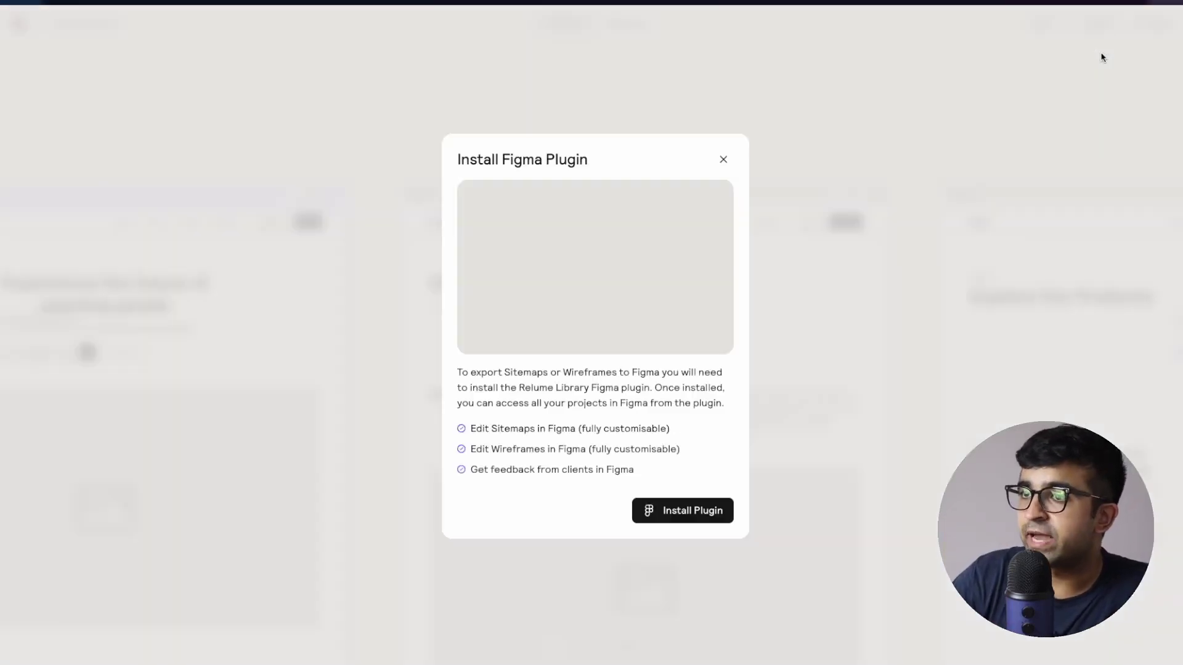
{"action": "left_click", "coordinate": [1123, 66]}
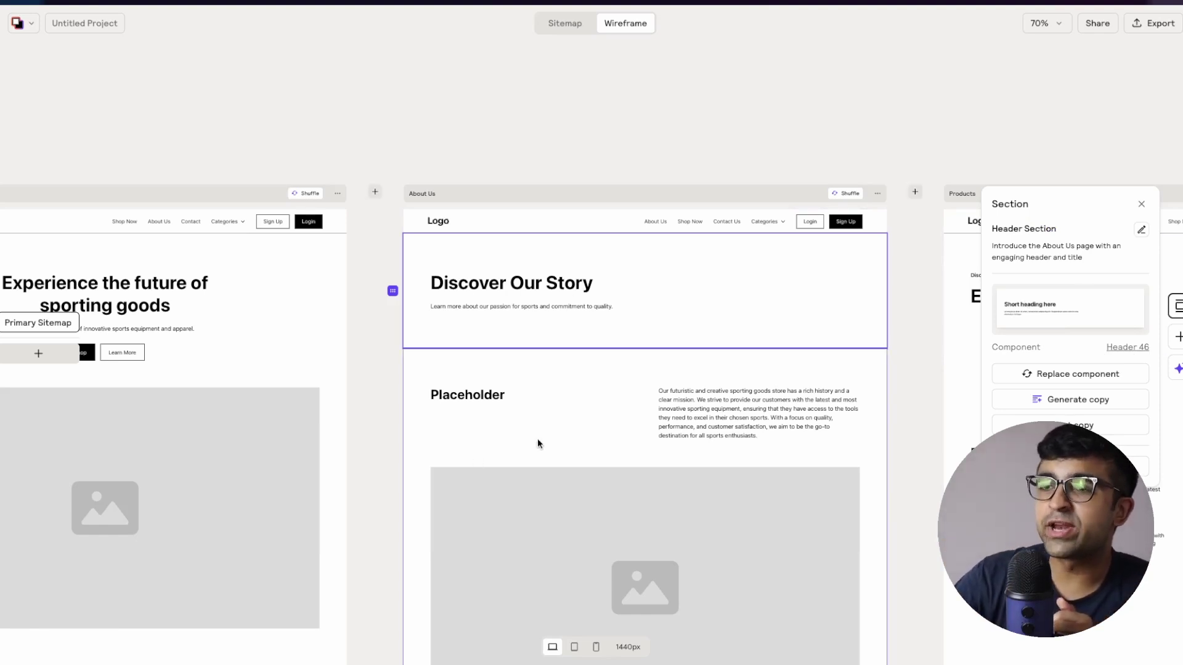
Step: Select the About Us feature section and bookmark the Layout 90 component
{"action": "left_click", "coordinate": [468, 425]}
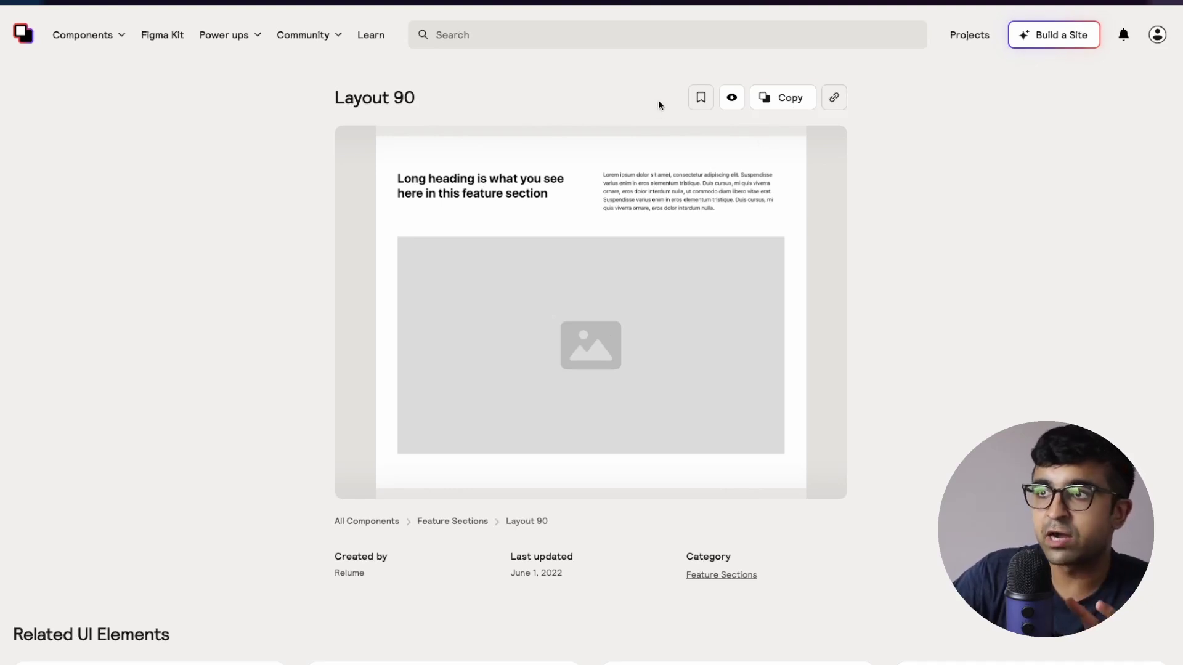
{"action": "left_click", "coordinate": [703, 98]}
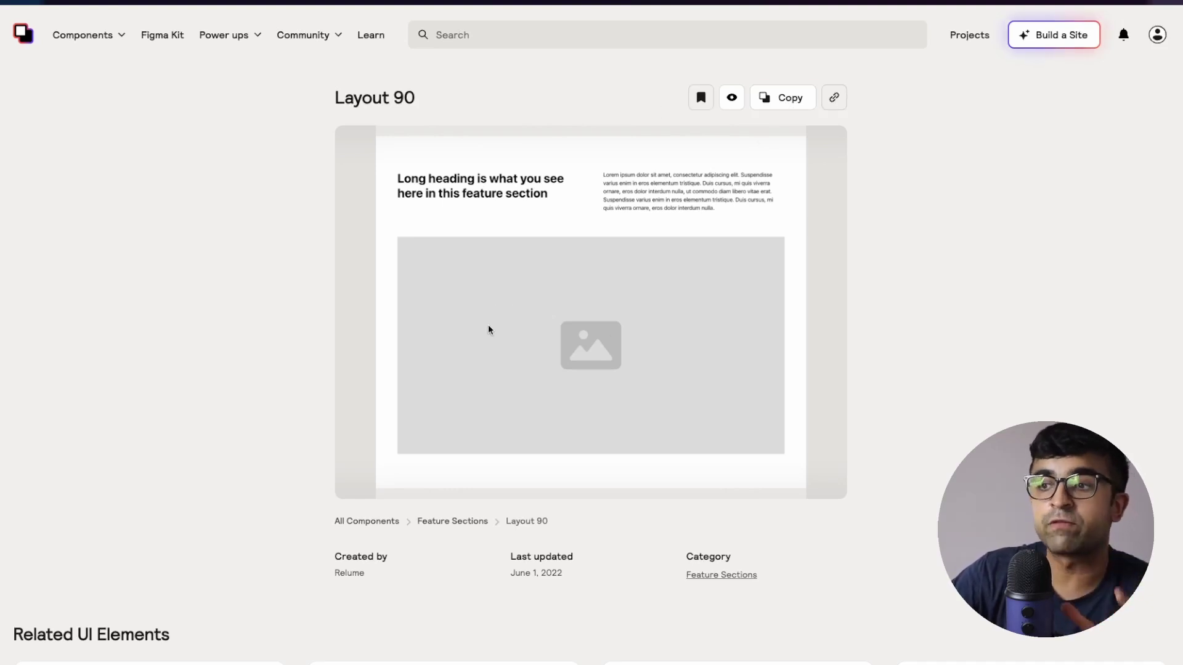
{"action": "scroll", "coordinate": [483, 415], "scroll_direction": "down", "scroll_amount": 1}
{"action": "scroll", "coordinate": [483, 415], "scroll_direction": "down", "scroll_amount": 3}
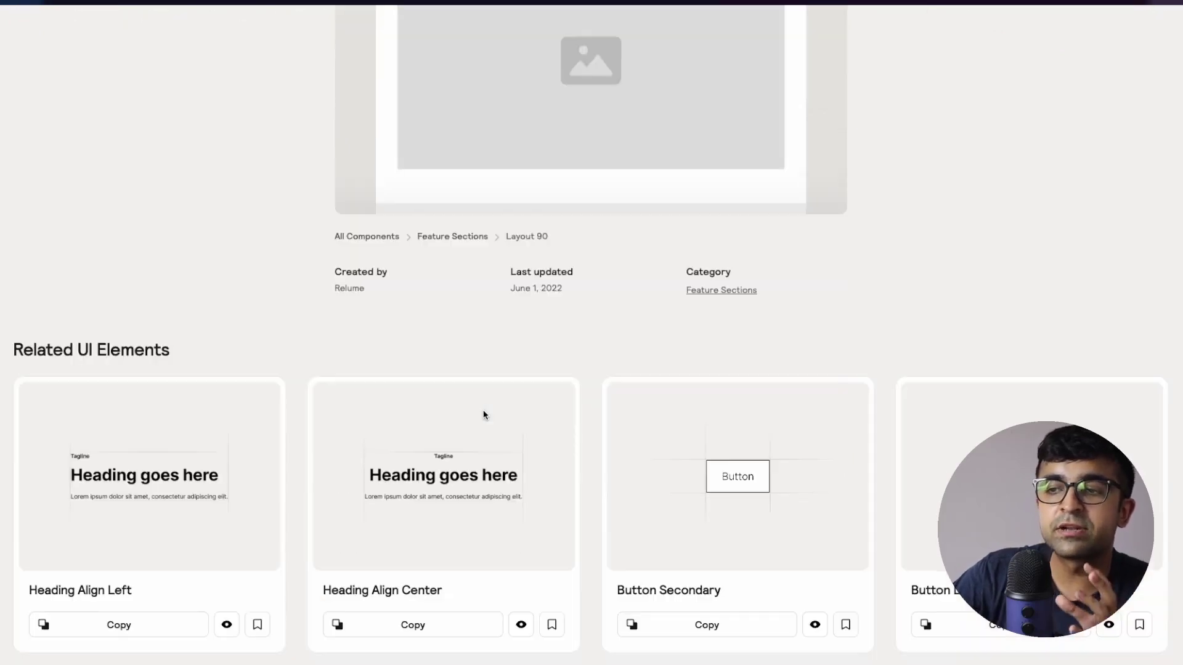
{"action": "scroll", "coordinate": [483, 415], "scroll_direction": "down", "scroll_amount": 3}
{"action": "scroll", "coordinate": [484, 415], "scroll_direction": "up", "scroll_amount": 3}
{"action": "scroll", "coordinate": [484, 415], "scroll_direction": "up", "scroll_amount": 3}
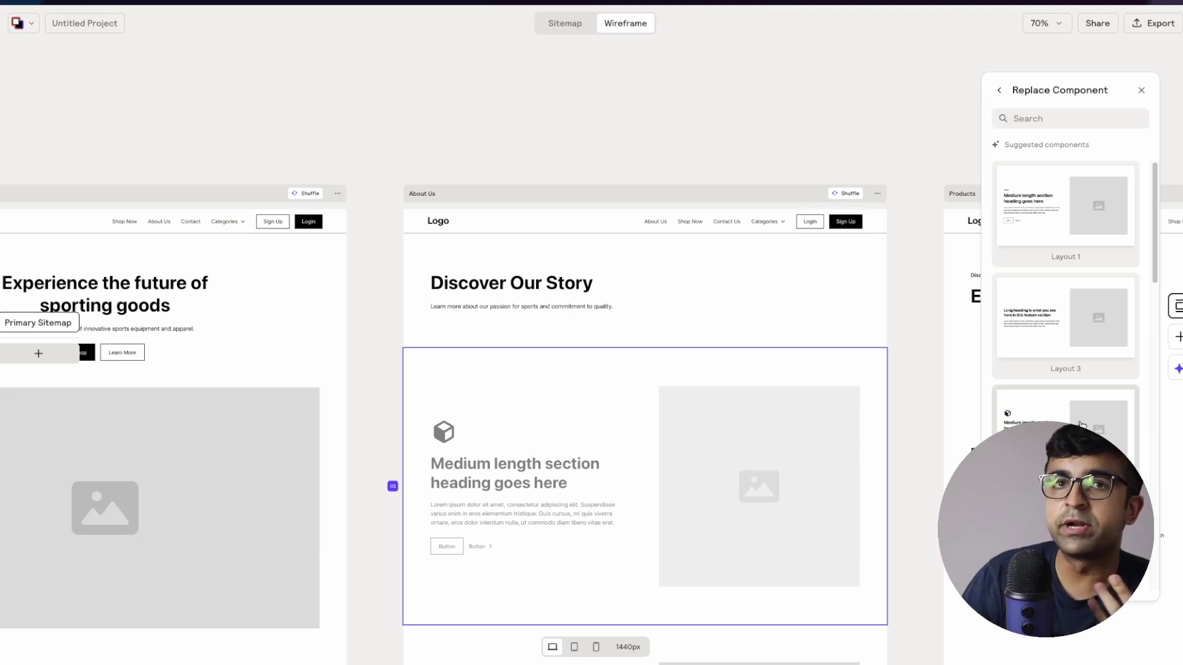
{"action": "scroll", "coordinate": [1080, 423], "scroll_direction": "down", "scroll_amount": 5}
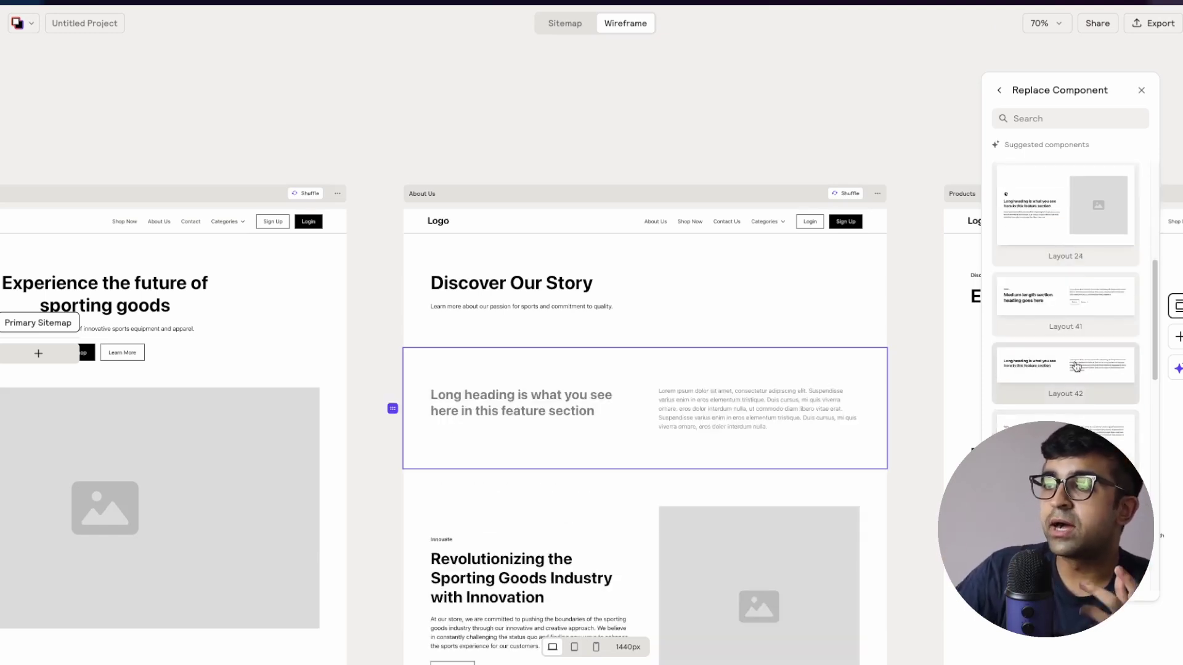
{"action": "scroll", "coordinate": [1081, 305], "scroll_direction": "down", "scroll_amount": 1}
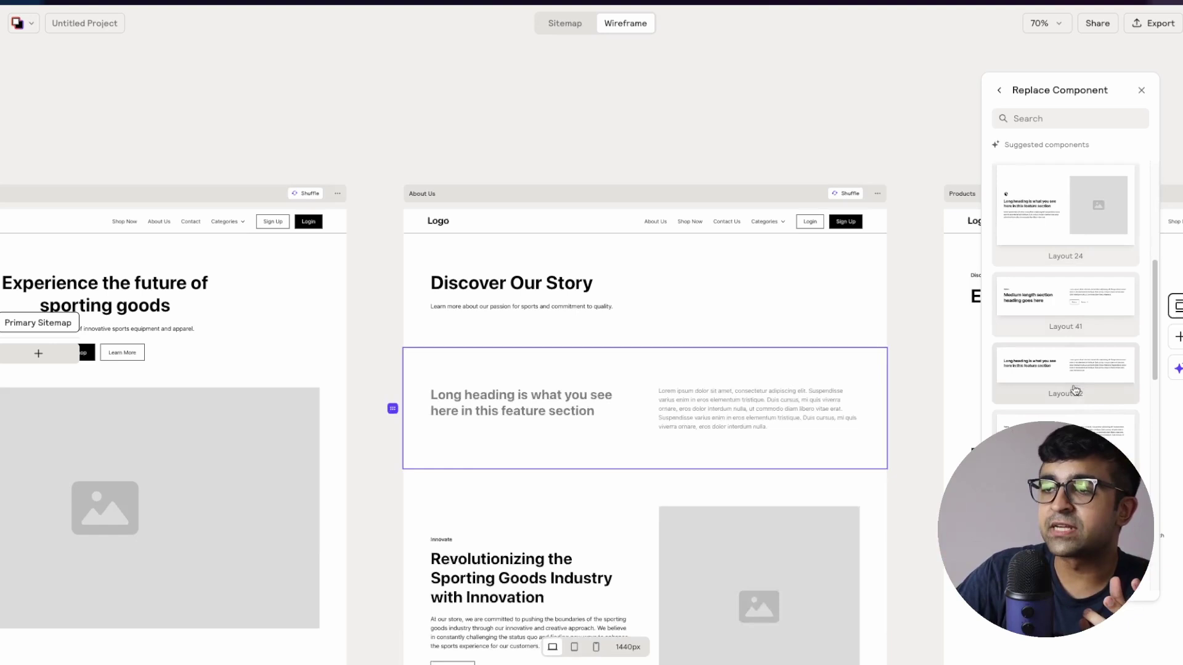
{"action": "scroll", "coordinate": [1066, 351], "scroll_direction": "down", "scroll_amount": 5}
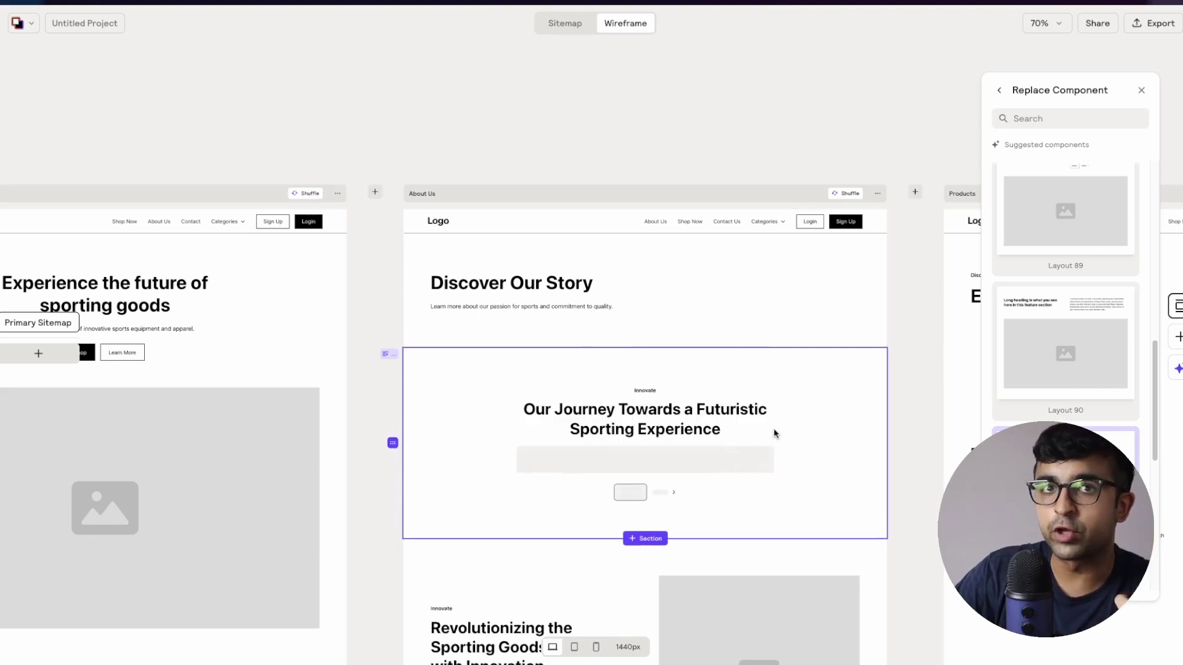
{"action": "scroll", "coordinate": [213, 223], "scroll_direction": "up", "scroll_amount": 5}
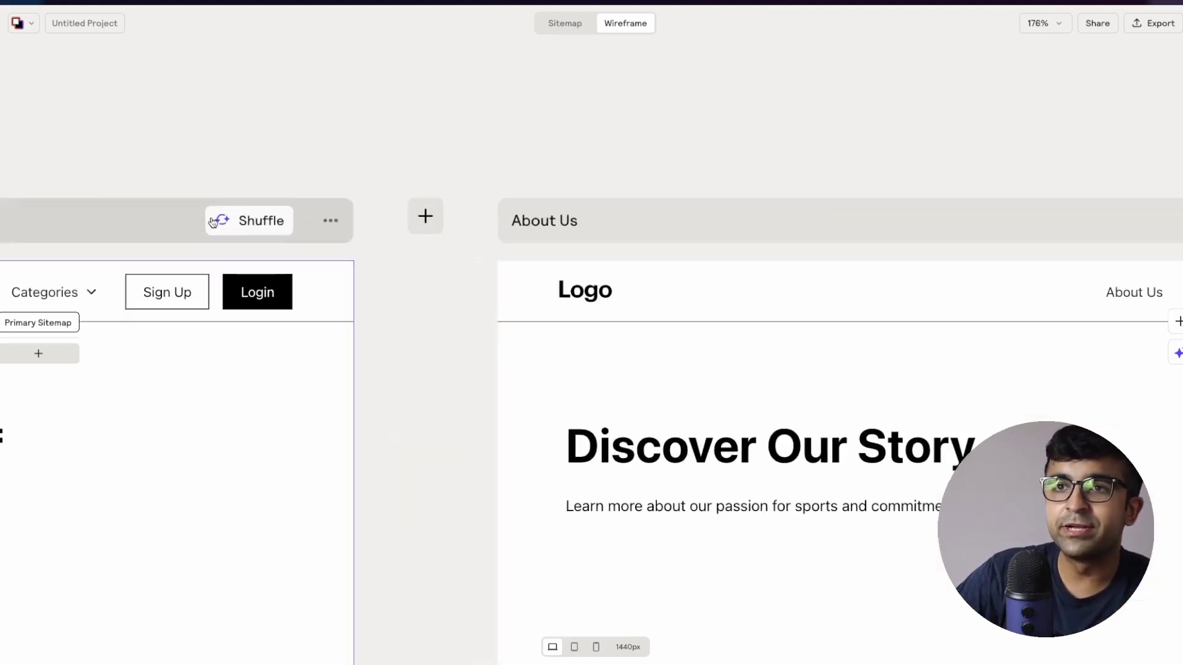
Step: Shuffle the Home page wireframe to a new layout and pan to see all of it
{"action": "left_click", "coordinate": [264, 227]}
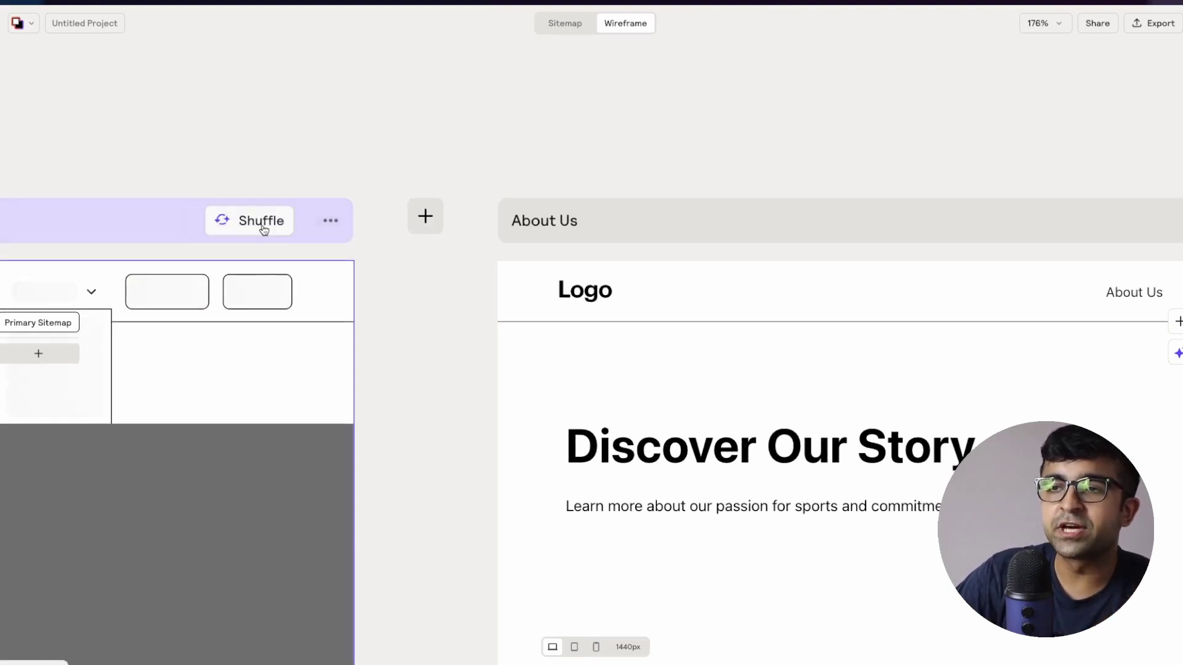
{"action": "scroll", "coordinate": [244, 329], "scroll_direction": "down", "scroll_amount": 4}
{"action": "mouse_move", "coordinate": [188, 360]}
{"action": "left_mouse_down"}
{"action": "mouse_move", "coordinate": [430, 265]}
{"action": "mouse_move", "coordinate": [643, 218]}
{"action": "left_mouse_up"}
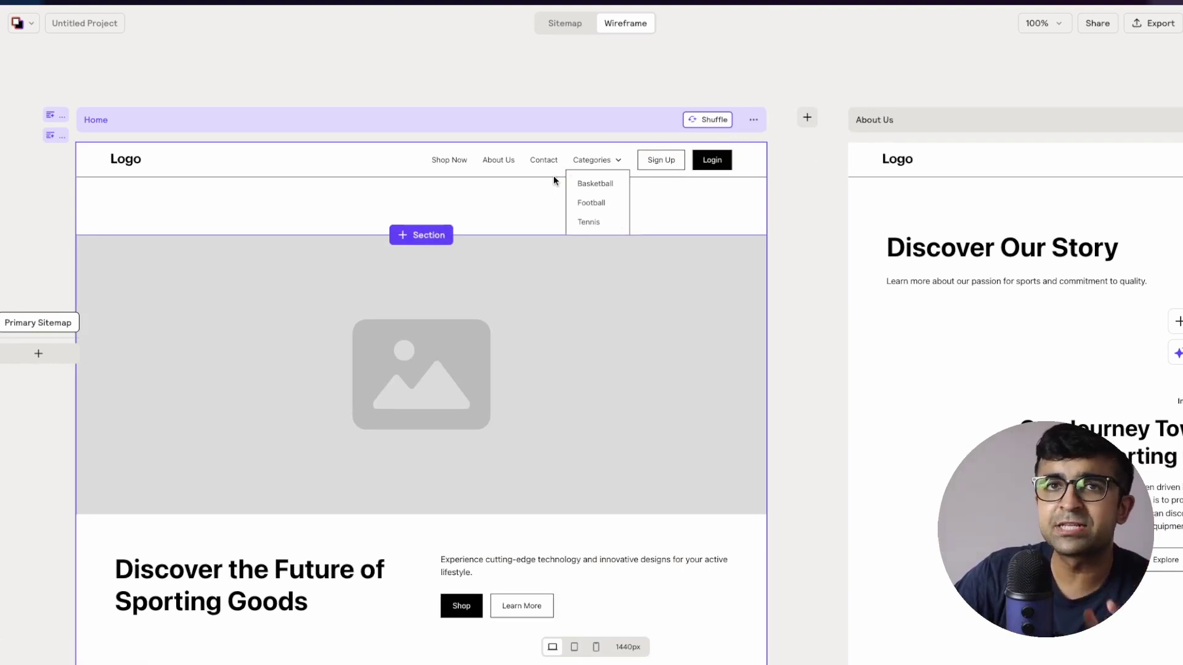
Step: Review the Home page options and Site Builder overview, ending on Relume's Figma Community profile
{"action": "left_click", "coordinate": [753, 120]}
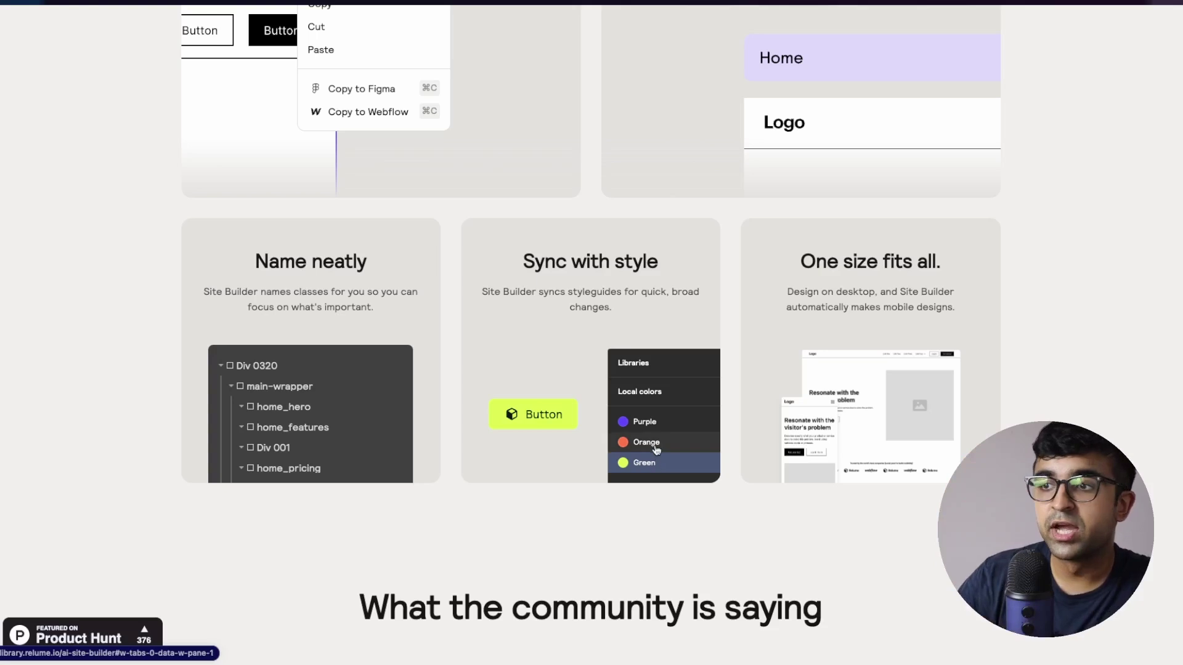
{"action": "left_click", "coordinate": [656, 451]}
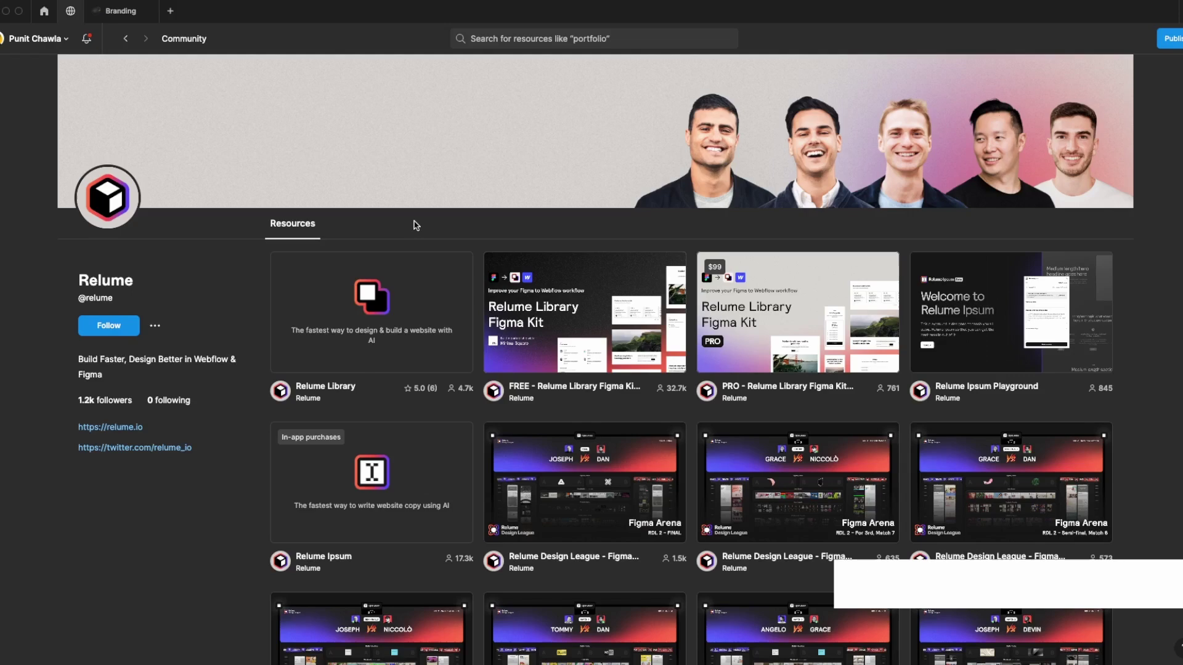
{"action": "scroll", "coordinate": [413, 225], "scroll_direction": "down", "scroll_amount": 1}
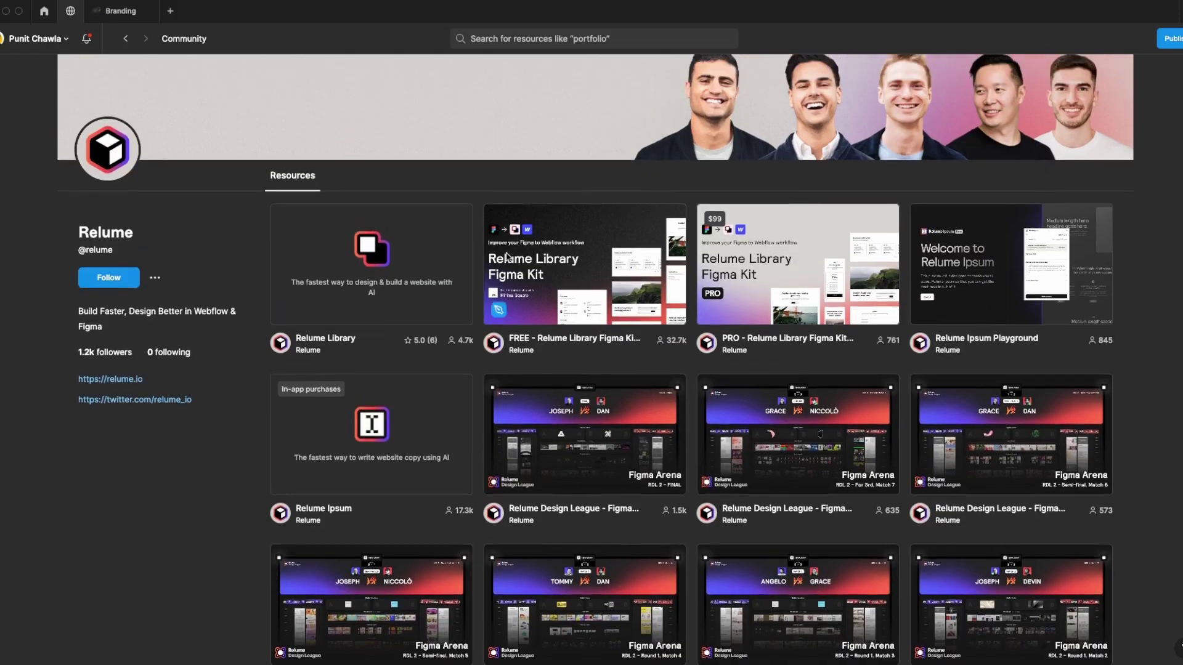
Step: Open the Relume Library plugin from its Community card, running it in a Relume Library file
{"action": "left_click", "coordinate": [345, 417]}
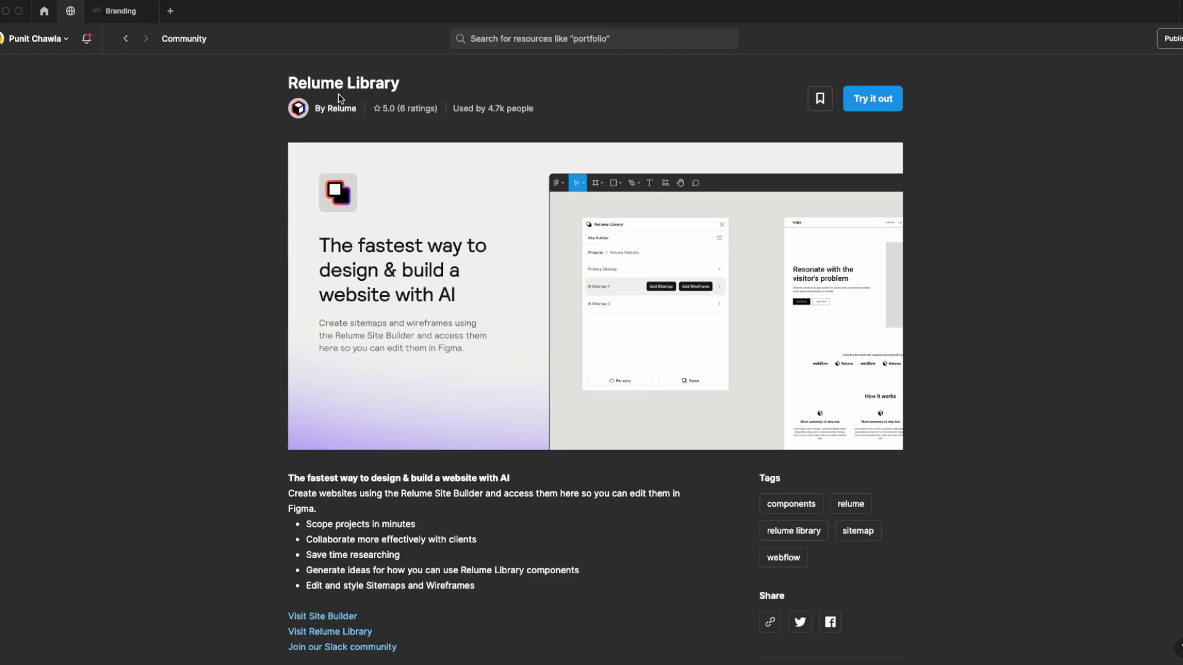
{"action": "mouse_move", "coordinate": [366, 88]}
{"action": "left_mouse_down"}
{"action": "mouse_move", "coordinate": [412, 91]}
{"action": "mouse_move", "coordinate": [259, 81]}
{"action": "left_mouse_up"}
{"action": "left_click", "coordinate": [384, 64]}
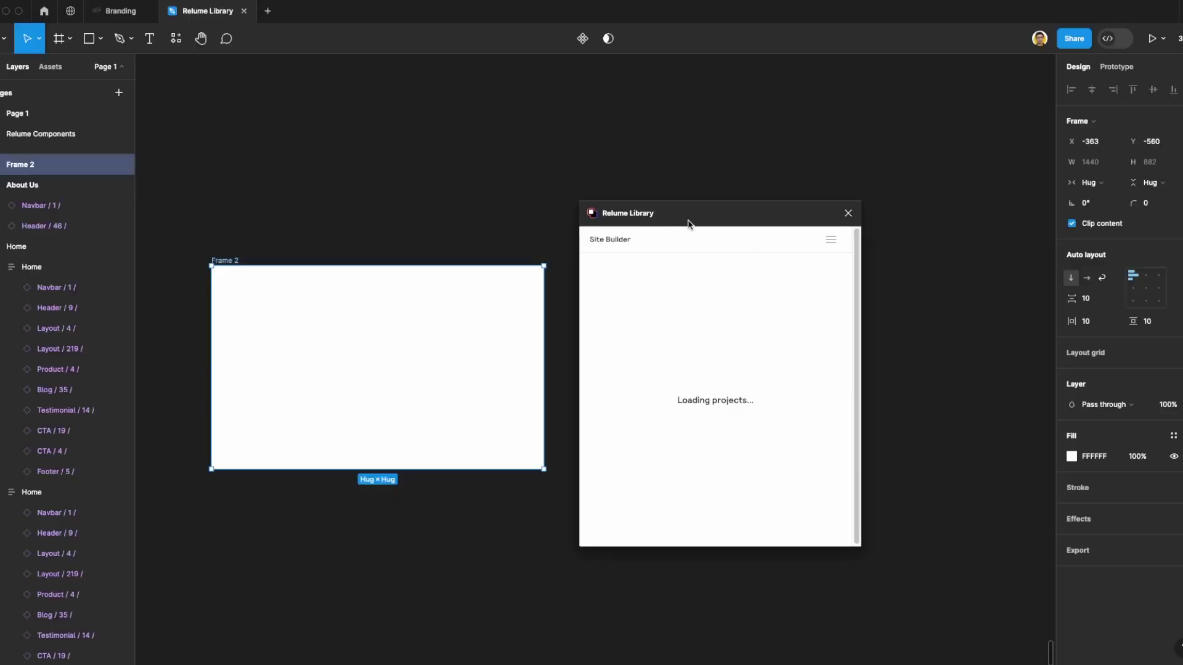
Step: Add the Home and About Us wireframes from Untitled Project's Primary Sitemap to the canvas
{"action": "left_click_drag", "start_coordinate": [687, 221], "coordinate": [625, 204]}
{"action": "left_click", "coordinate": [590, 377]}
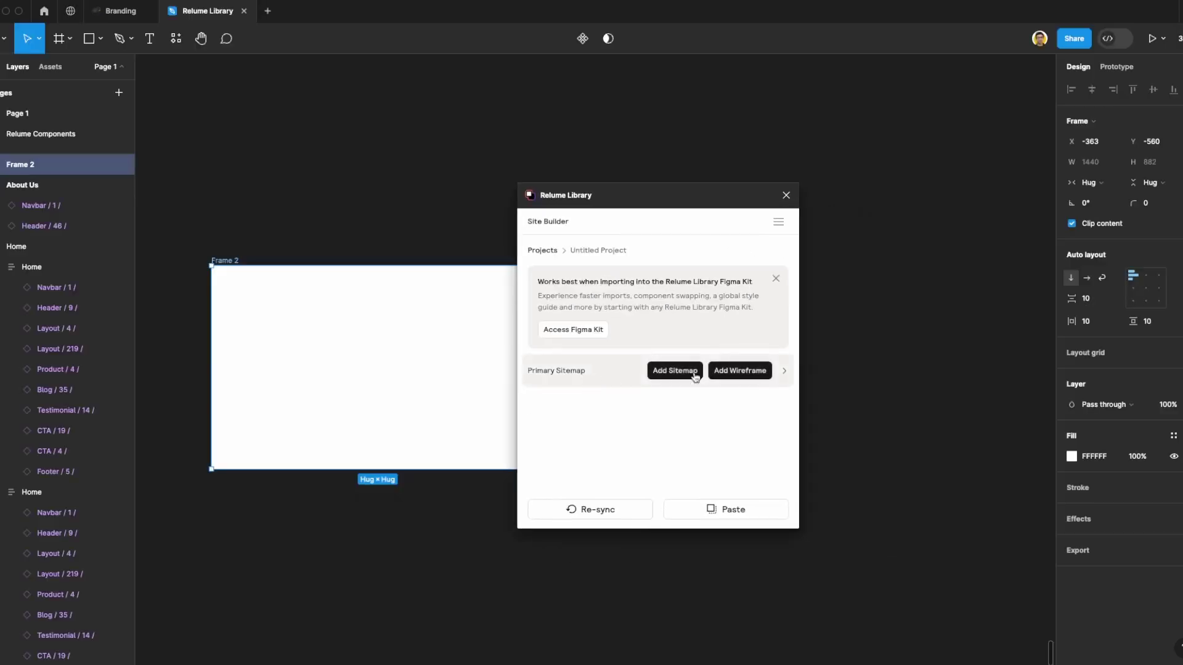
{"action": "left_click", "coordinate": [712, 383]}
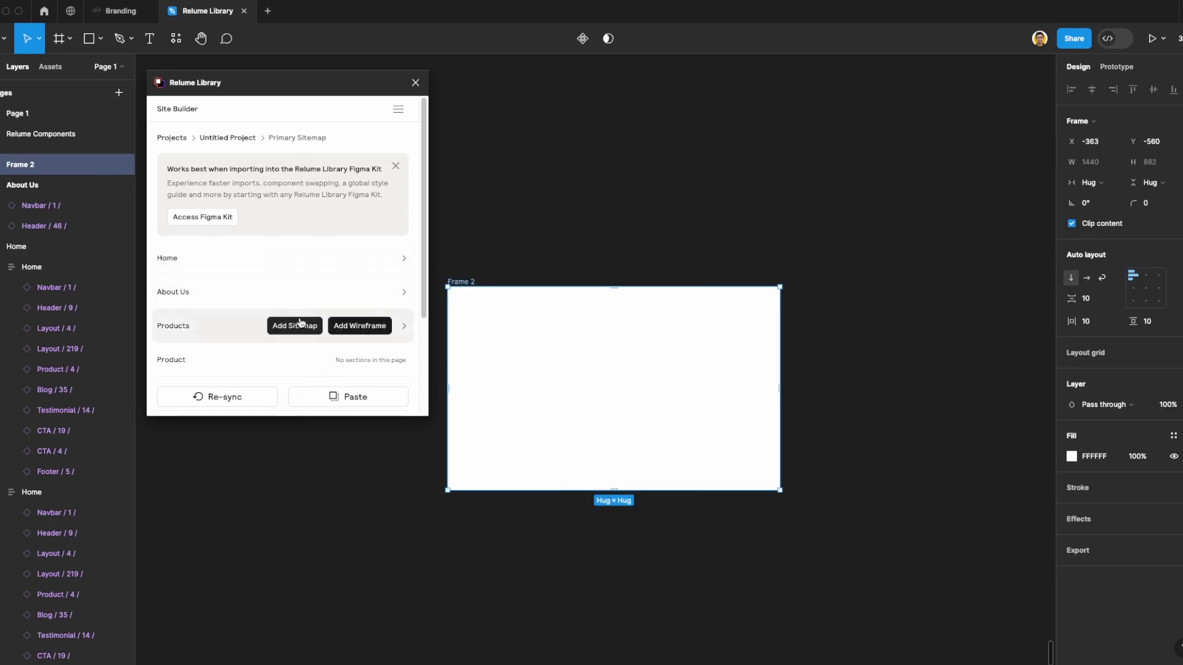
{"action": "scroll", "coordinate": [221, 333], "scroll_direction": "down", "scroll_amount": 3}
{"action": "scroll", "coordinate": [219, 278], "scroll_direction": "down", "scroll_amount": 1}
{"action": "scroll", "coordinate": [274, 337], "scroll_direction": "up", "scroll_amount": 4}
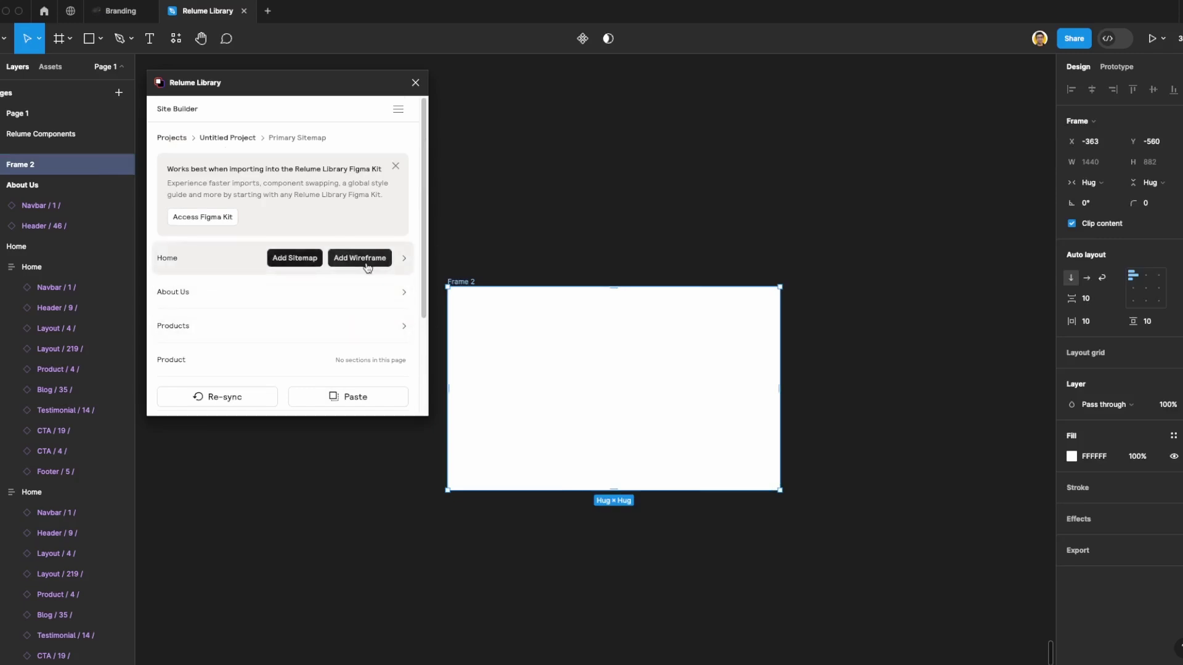
{"action": "left_click", "coordinate": [358, 259]}
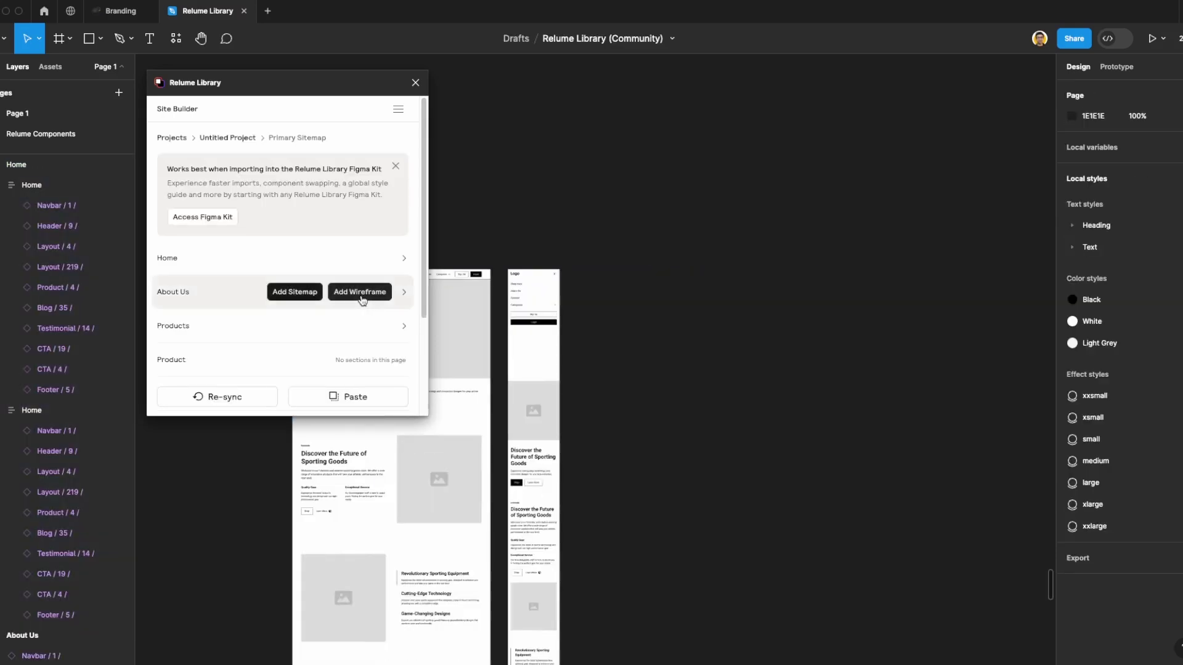
{"action": "left_click", "coordinate": [359, 292]}
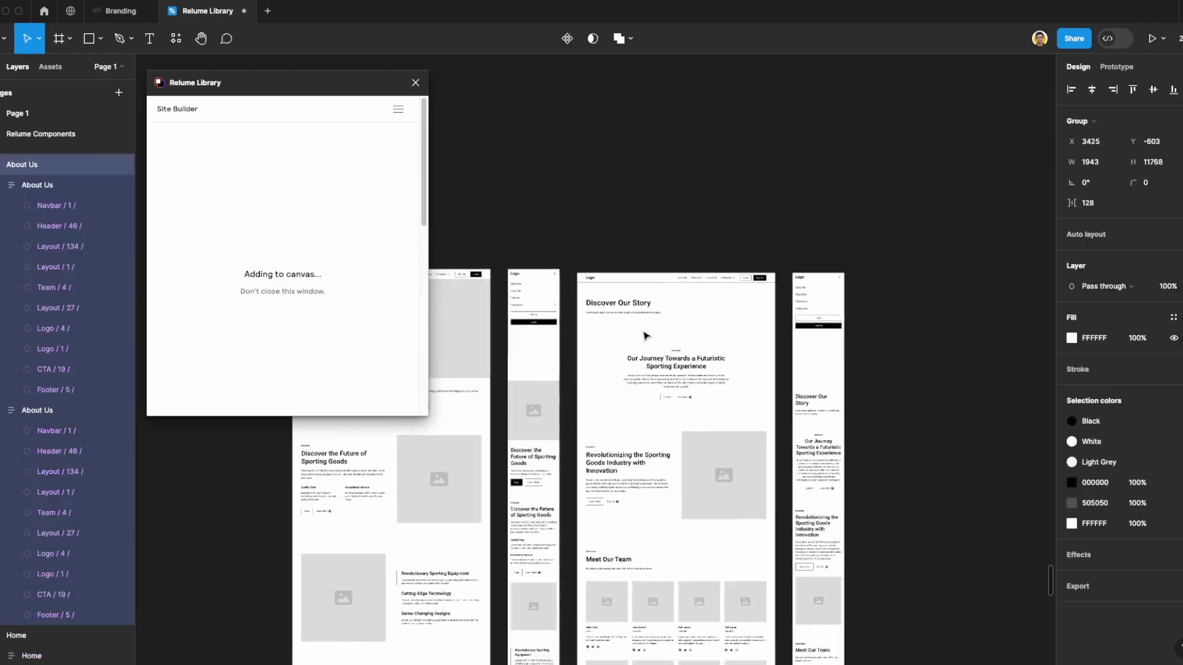
{"action": "scroll", "coordinate": [666, 355], "scroll_direction": "up", "scroll_amount": 3}
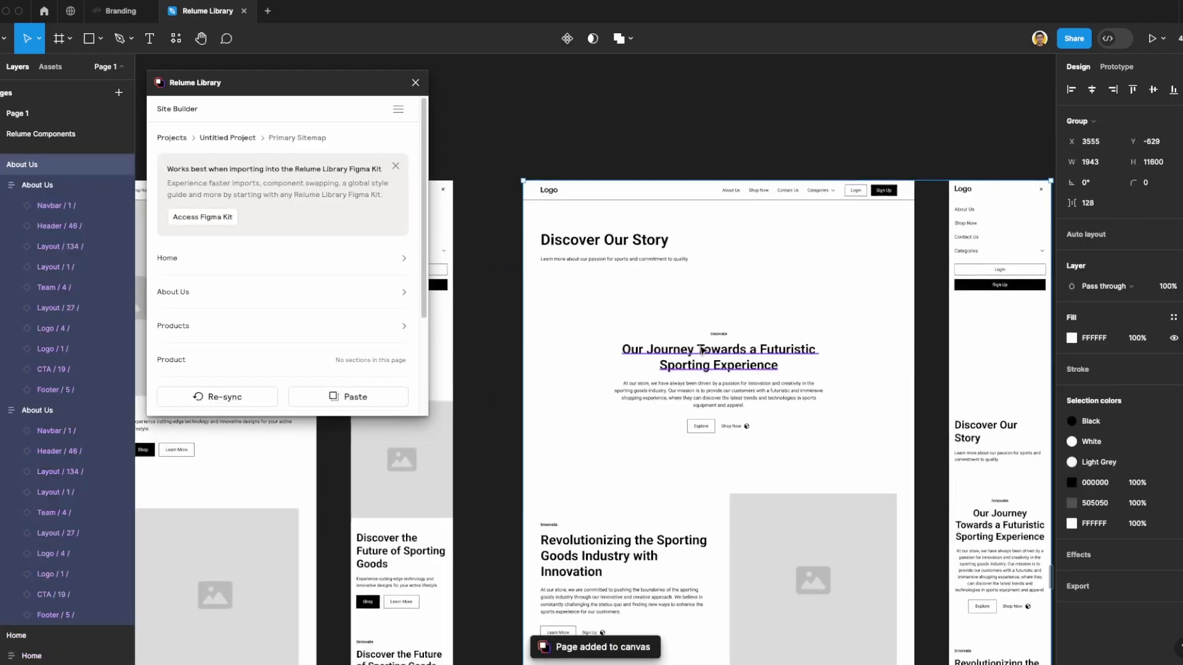
Step: Select the Our Journey heading, section and action buttons, then close the Relume plugin
{"action": "left_click", "coordinate": [684, 357]}
{"action": "left_click", "coordinate": [557, 330]}
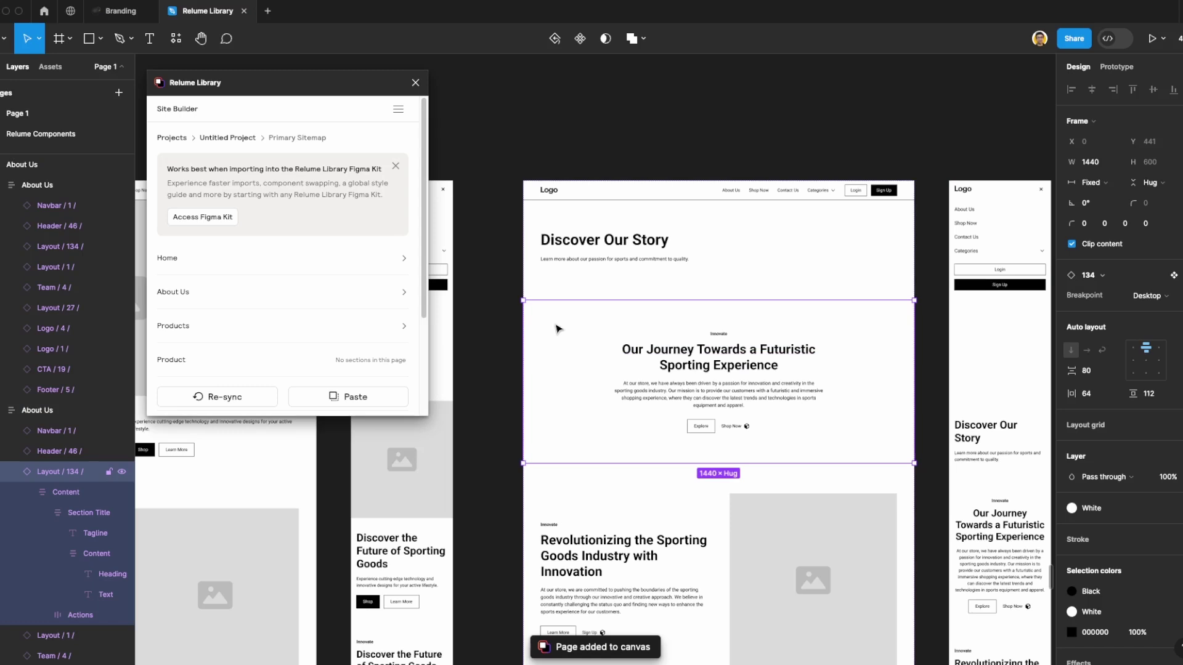
{"action": "left_click", "coordinate": [784, 359]}
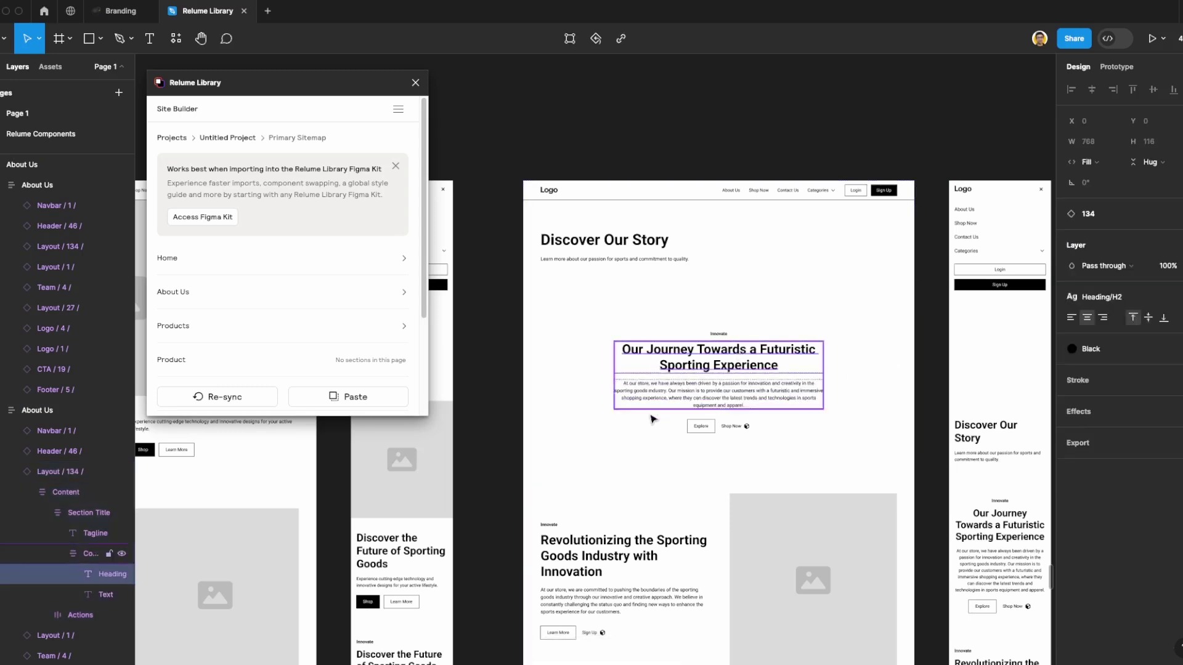
{"action": "left_click", "coordinate": [707, 426]}
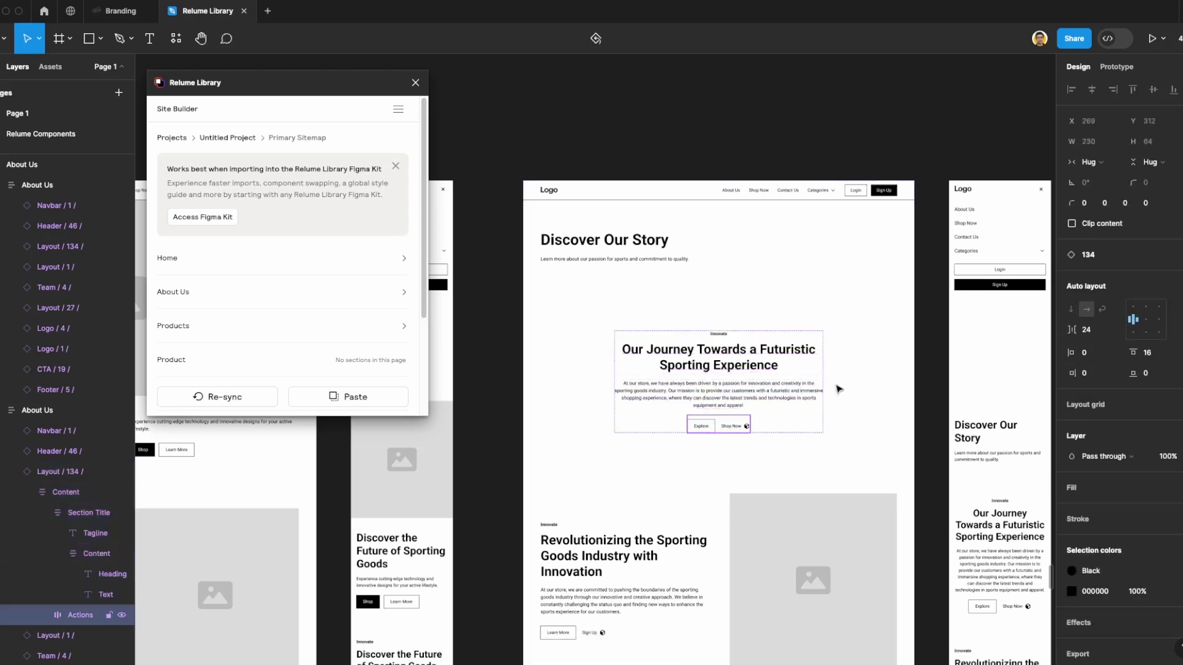
{"action": "left_click", "coordinate": [415, 83]}
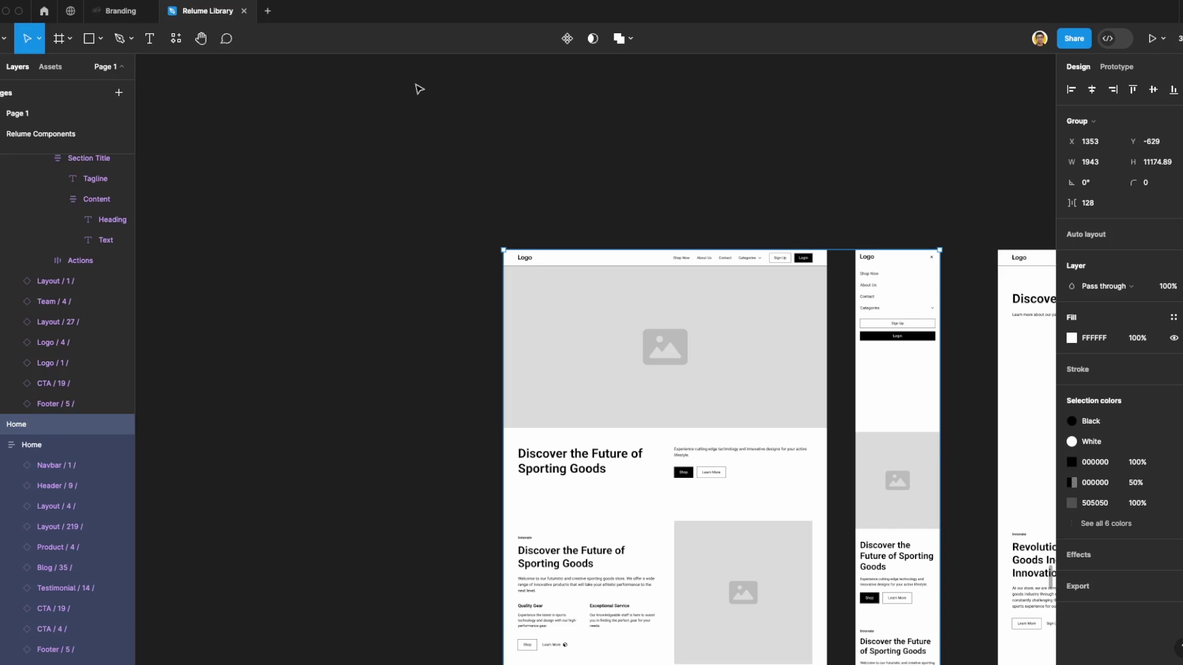
{"action": "left_click", "coordinate": [372, 333]}
{"action": "left_click_drag", "start_coordinate": [653, 388], "coordinate": [497, 296]}
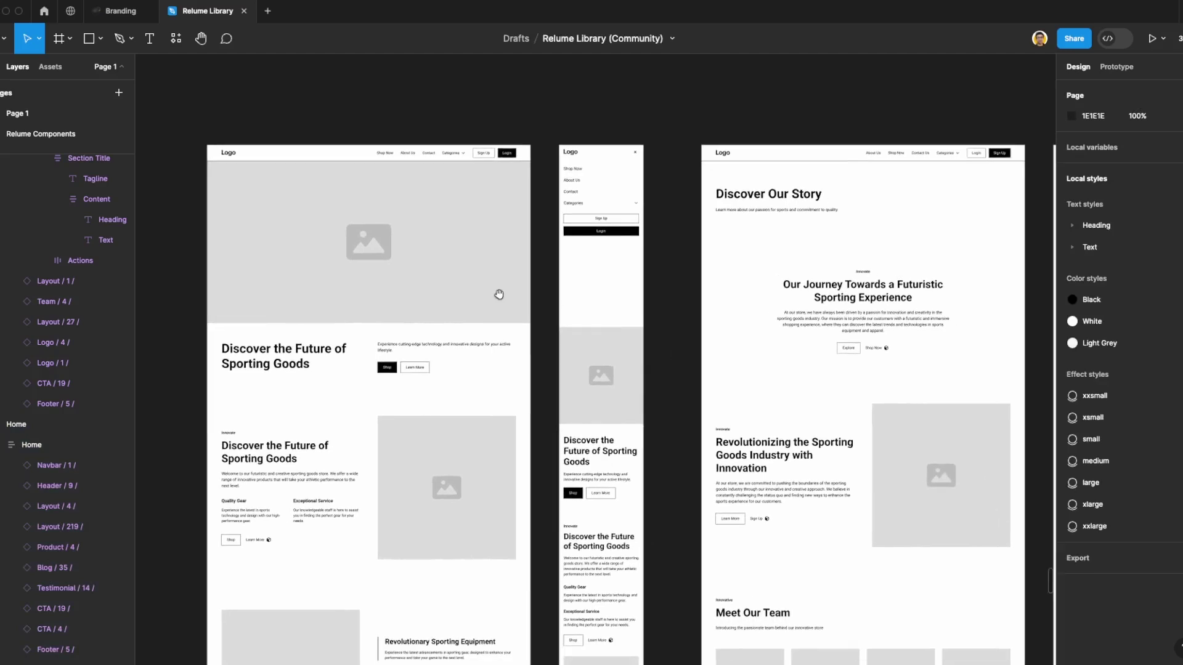
{"action": "scroll", "coordinate": [625, 389], "scroll_direction": "down", "scroll_amount": 2}
{"action": "scroll", "coordinate": [625, 389], "scroll_direction": "up", "scroll_amount": 3}
{"action": "scroll", "coordinate": [616, 522], "scroll_direction": "up", "scroll_amount": 1}
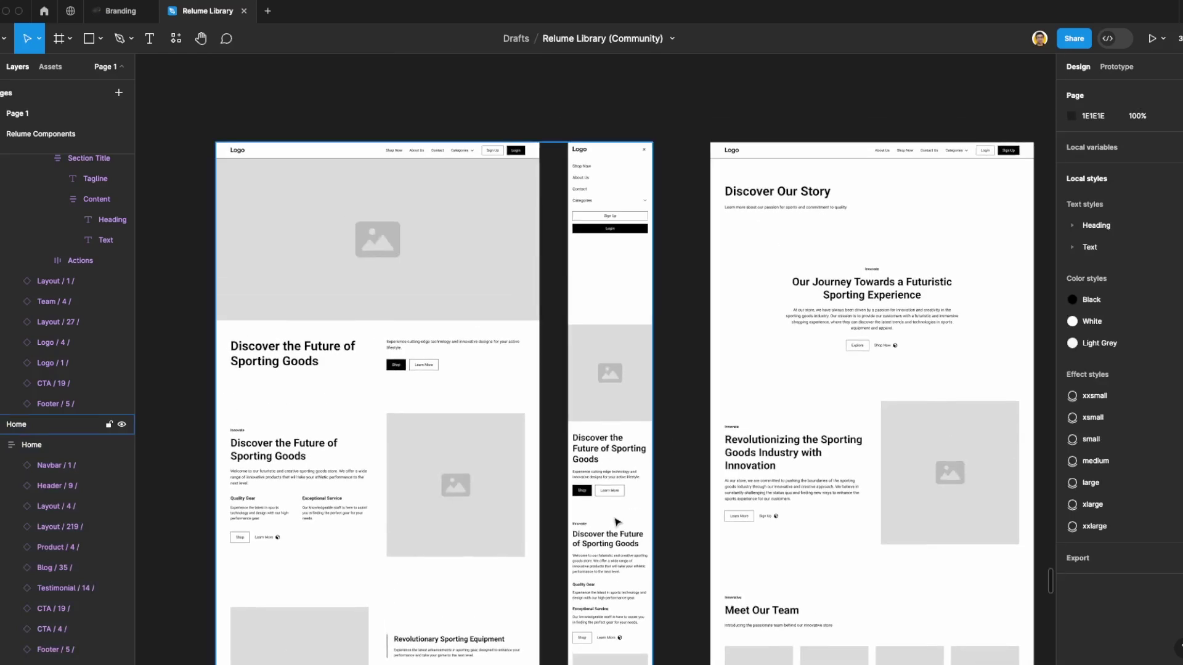
{"action": "left_click", "coordinate": [616, 522]}
{"action": "left_click", "coordinate": [702, 222]}
{"action": "left_click", "coordinate": [731, 207]}
{"action": "left_click", "coordinate": [708, 298]}
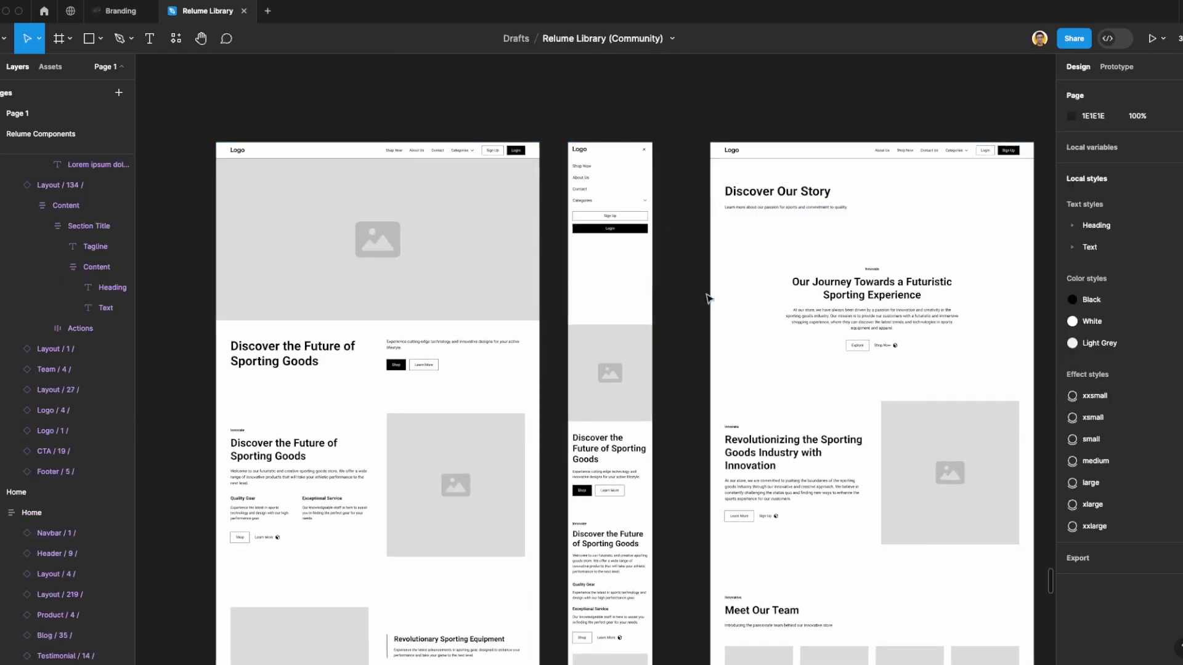
{"action": "scroll", "coordinate": [586, 395], "scroll_direction": "right", "scroll_amount": 4}
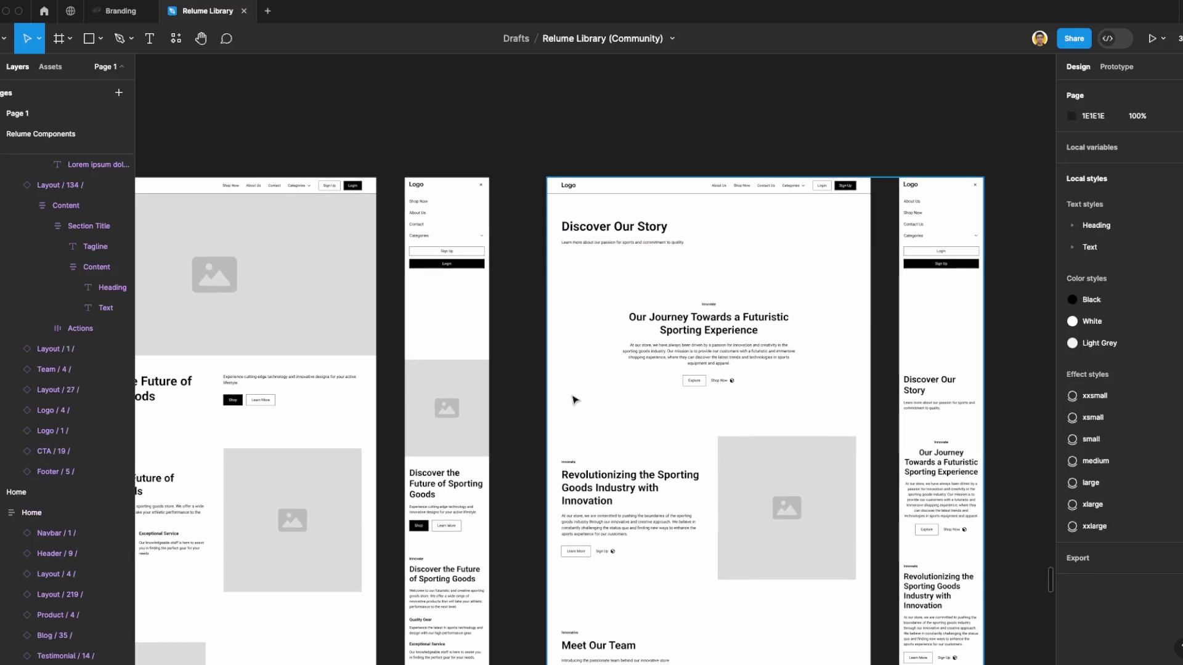